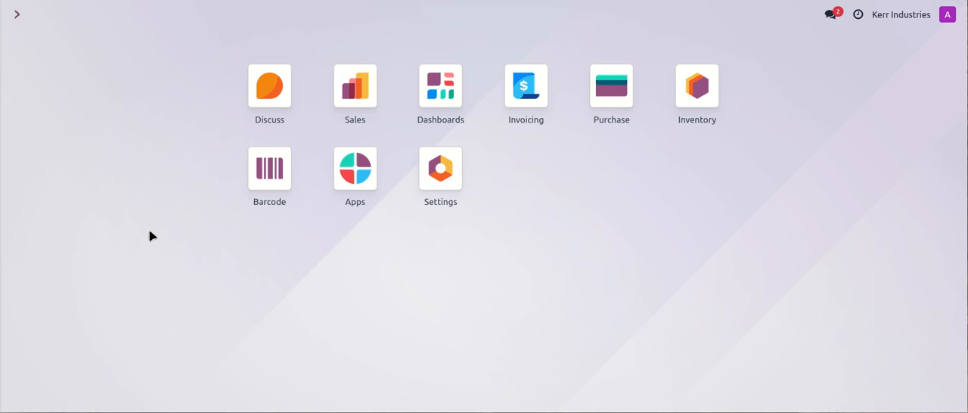
- Open the Inventory app and view the list of internal warehouse locations
{"action": "left_click", "coordinate": [699, 98]}
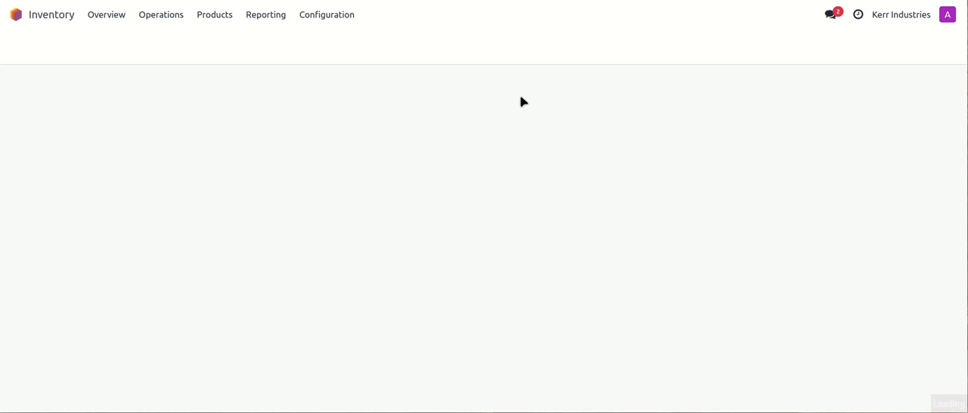
{"action": "left_click", "coordinate": [321, 17]}
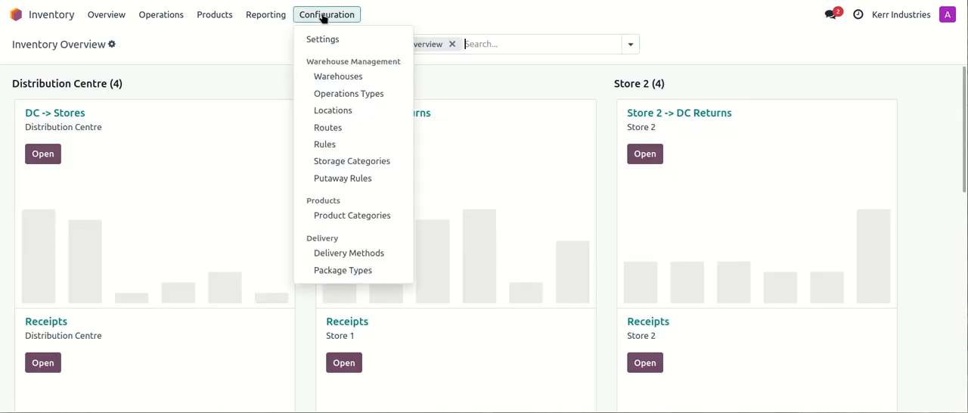
{"action": "left_click", "coordinate": [352, 112]}
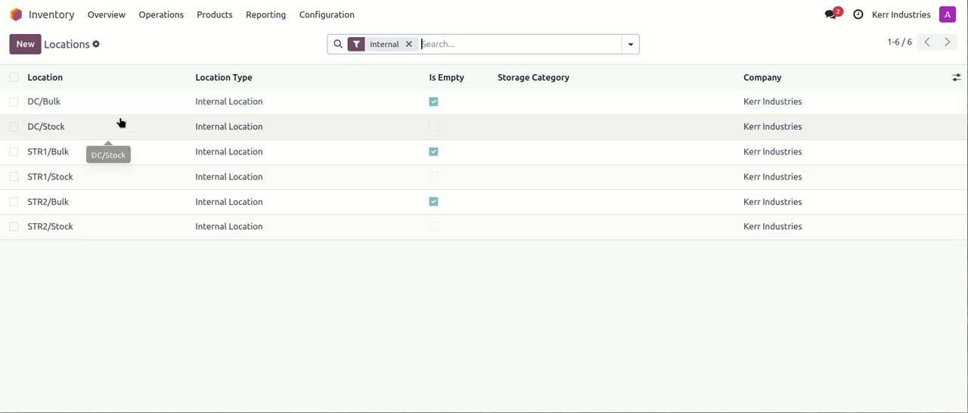
- Open the Inter-wh-transfers route and review its applicable warehouses and push rules
{"action": "left_click", "coordinate": [326, 20]}
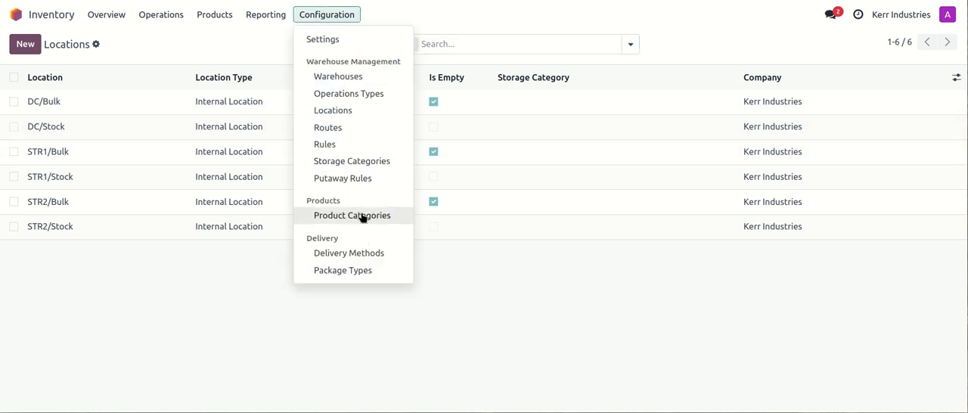
{"action": "left_click", "coordinate": [342, 130]}
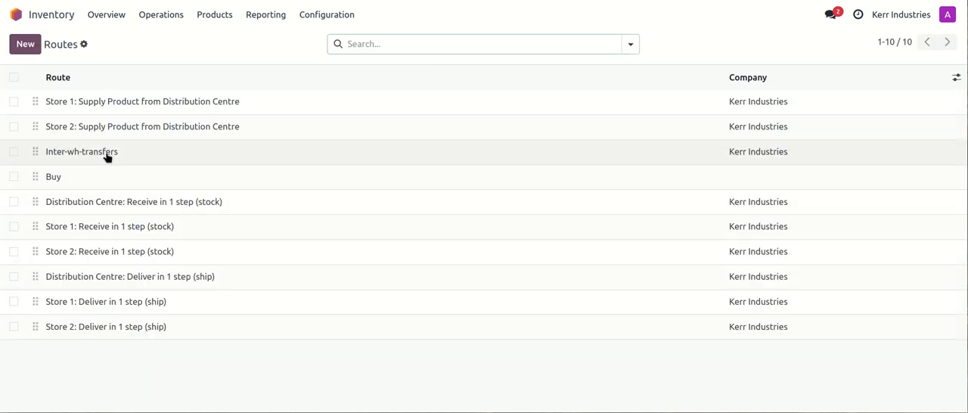
{"action": "left_click", "coordinate": [101, 153]}
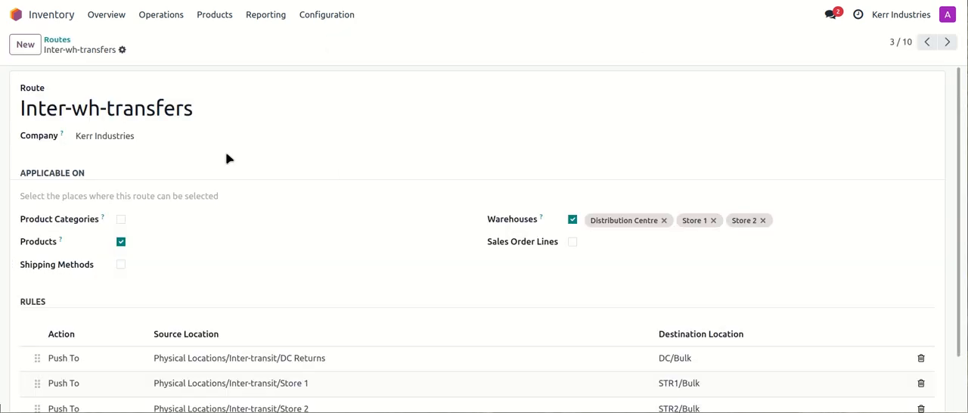
{"action": "scroll", "coordinate": [338, 188], "scroll_direction": "down", "scroll_amount": 2}
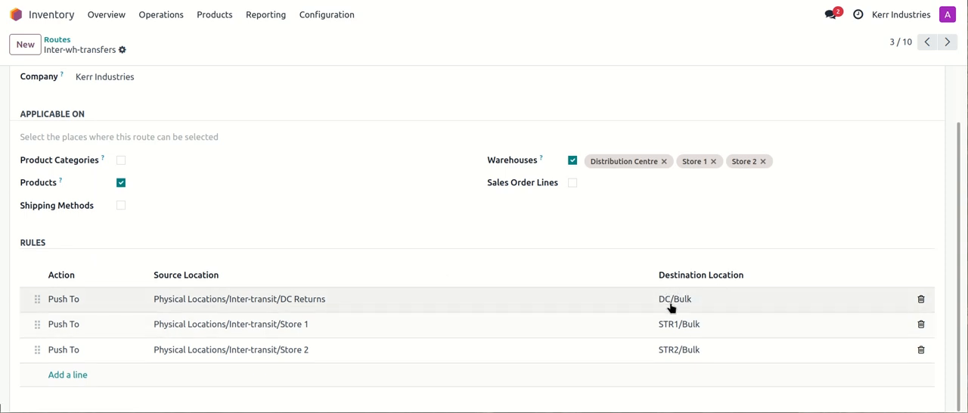
- Inspect the destination location options of the DC Returns push rule, then close the rule without saving
{"action": "left_click", "coordinate": [298, 303]}
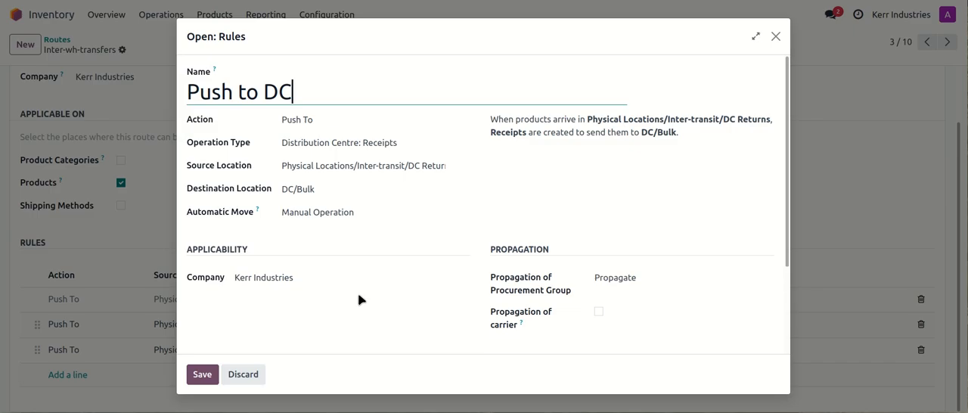
{"action": "left_click", "coordinate": [319, 188]}
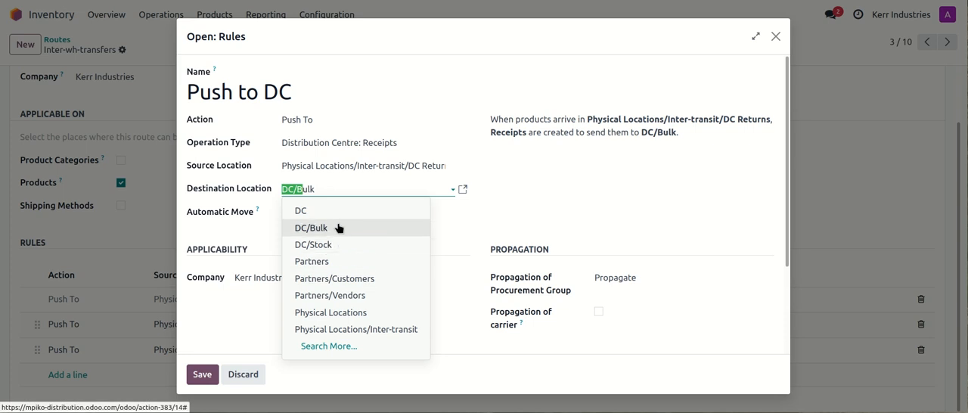
{"action": "left_click", "coordinate": [568, 212]}
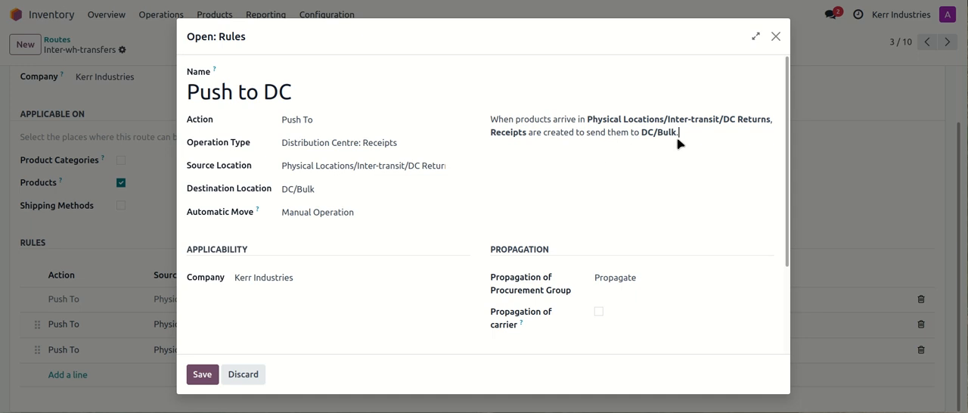
{"action": "left_click", "coordinate": [248, 382]}
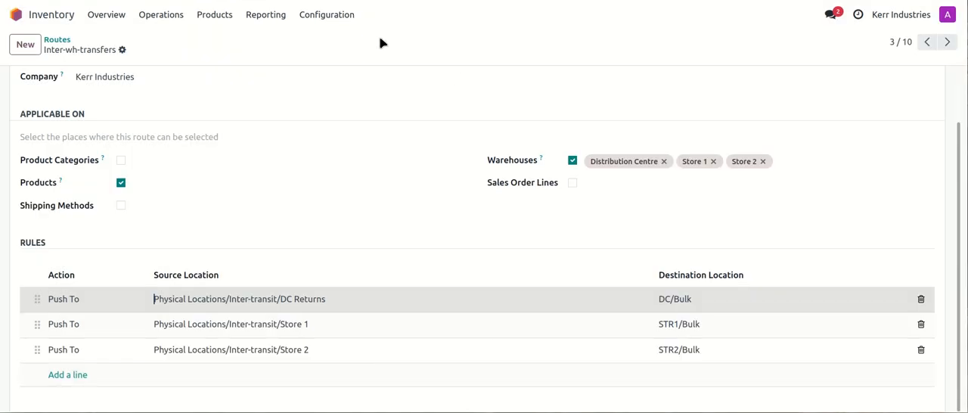
- Create a new DC -> Stores transfer for the Distribution Centre with destination Physical Locations/Inter-transit/Store 1
{"action": "left_click", "coordinate": [121, 24]}
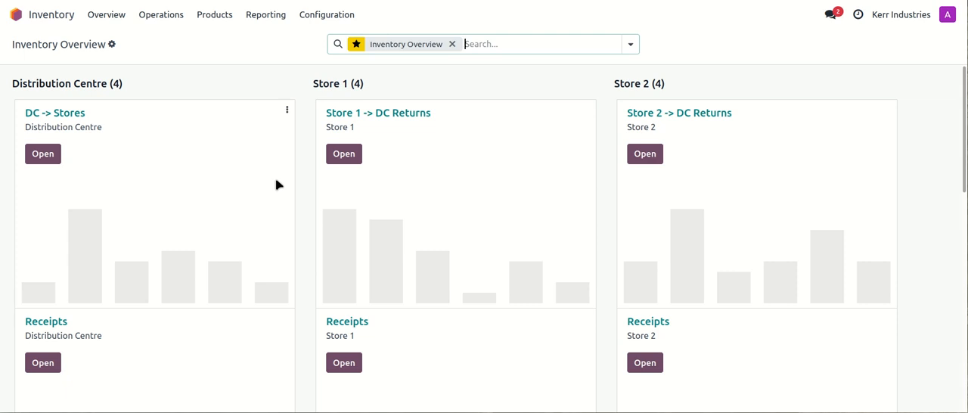
{"action": "mouse_move", "coordinate": [151, 234]}
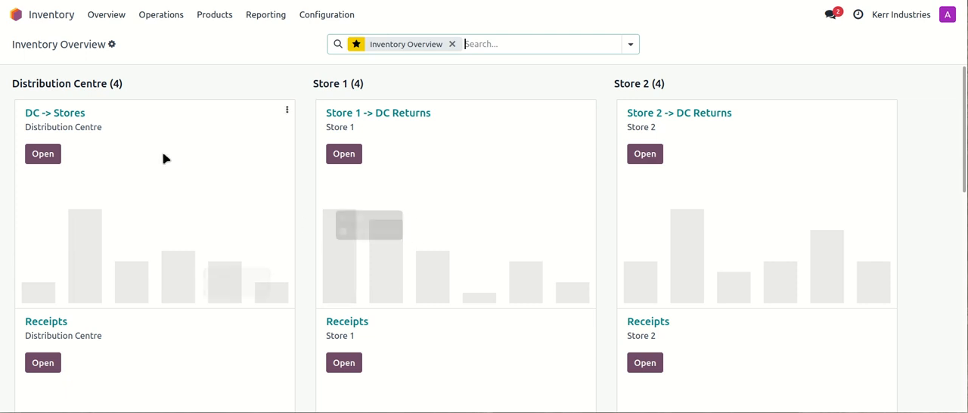
{"action": "left_click", "coordinate": [63, 120]}
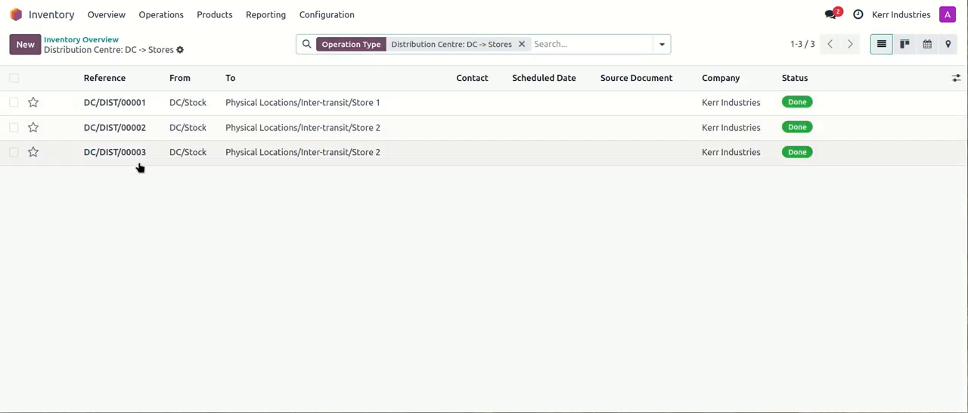
{"action": "left_click", "coordinate": [25, 44]}
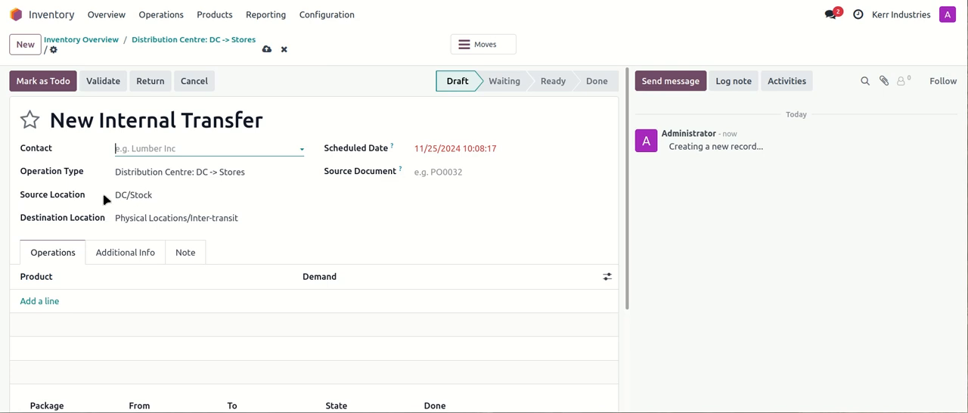
{"action": "left_click", "coordinate": [249, 218]}
{"action": "type", "text": "store"}
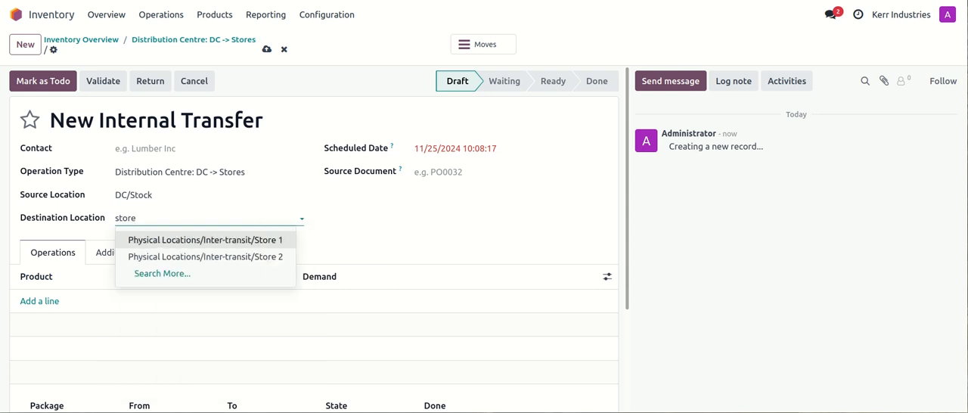
{"action": "key", "text": "Return"}
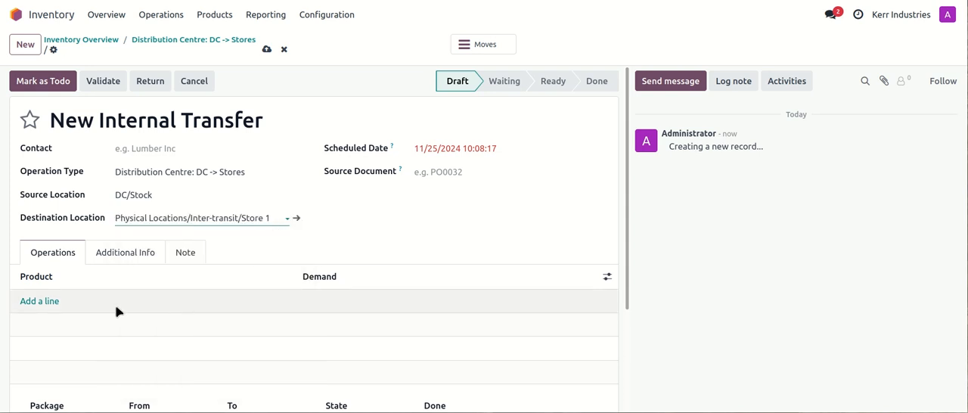
- Add Product A with a demand of 7 to the transfer and mark the transfer as to do
{"action": "left_click", "coordinate": [52, 302]}
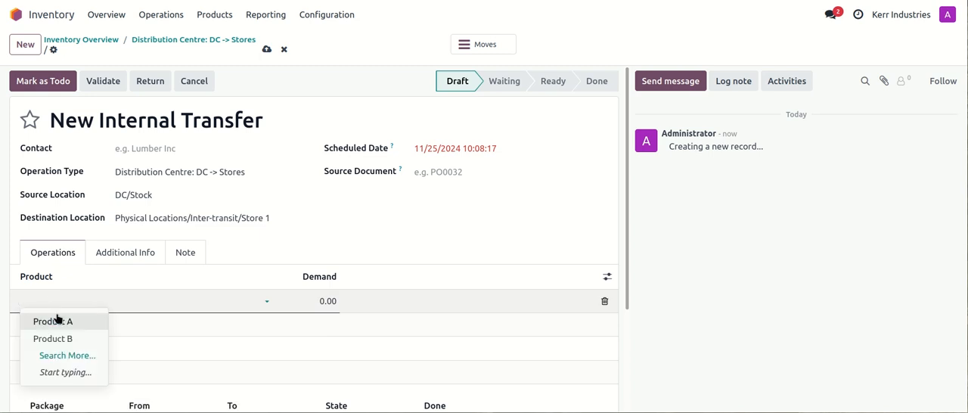
{"action": "left_click", "coordinate": [59, 318]}
{"action": "left_click", "coordinate": [303, 301]}
{"action": "left_click", "coordinate": [304, 301]}
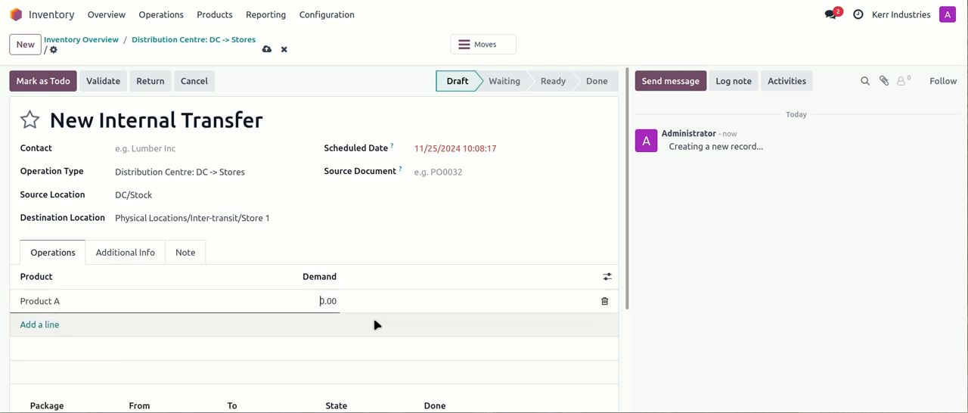
{"action": "left_click_drag", "start_coordinate": [311, 300], "coordinate": [350, 303]}
{"action": "type", "text": "7"}
{"action": "left_click", "coordinate": [389, 278]}
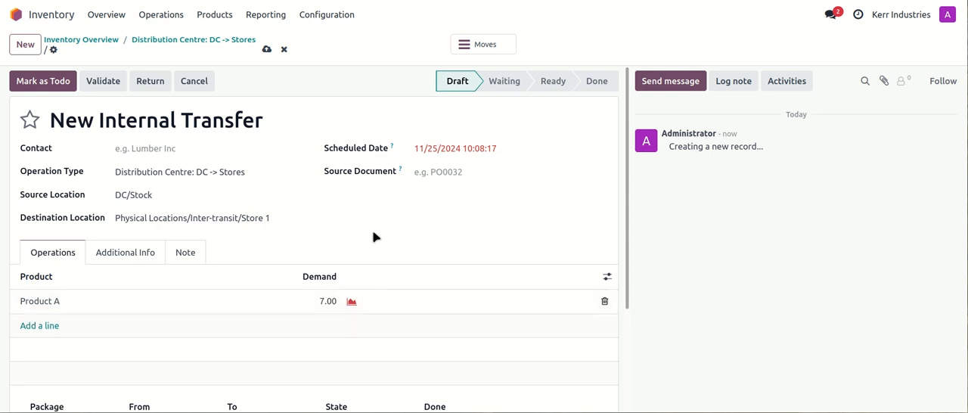
{"action": "left_click", "coordinate": [18, 81]}
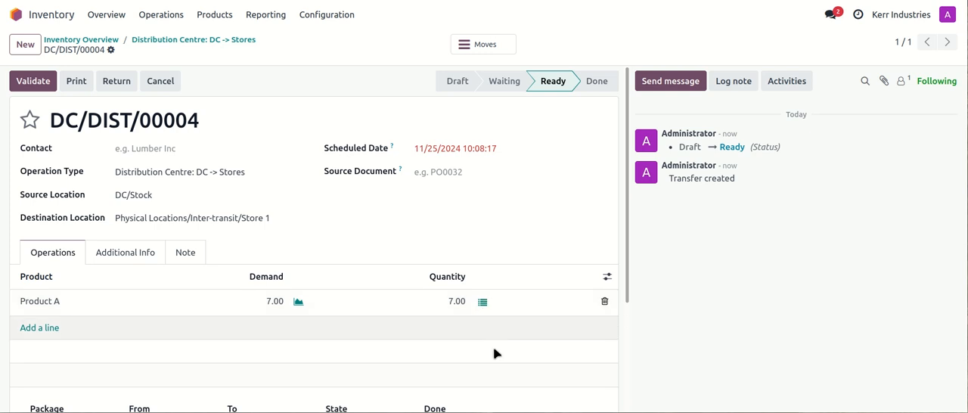
- Set BOX-005 as the destination package for the Product A move and validate the transfer
{"action": "scroll", "coordinate": [495, 354], "scroll_direction": "down", "scroll_amount": 2}
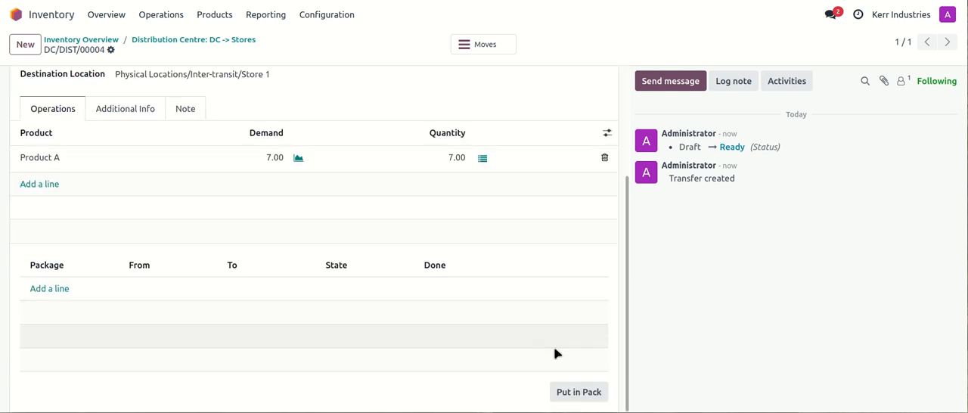
{"action": "scroll", "coordinate": [577, 374], "scroll_direction": "up", "scroll_amount": 2}
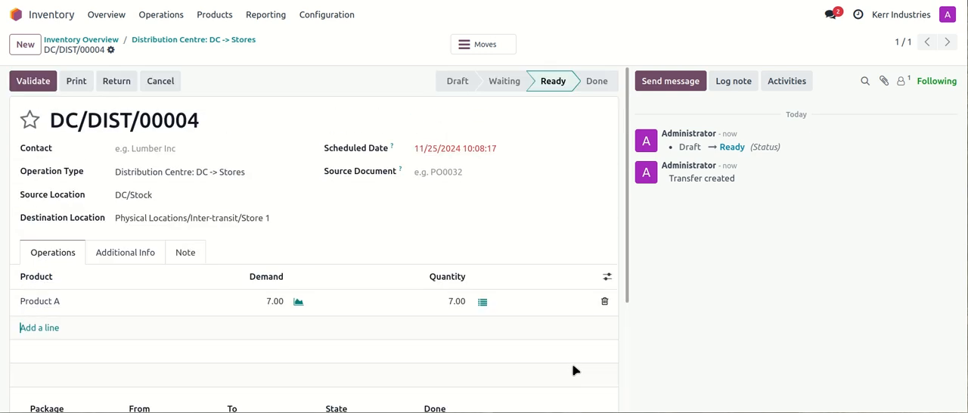
{"action": "left_click", "coordinate": [484, 302]}
{"action": "left_click", "coordinate": [627, 188]}
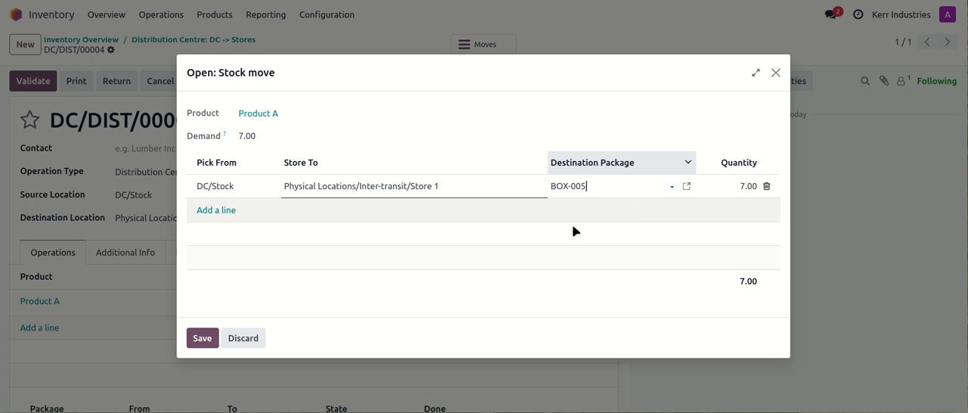
{"action": "left_click", "coordinate": [202, 339]}
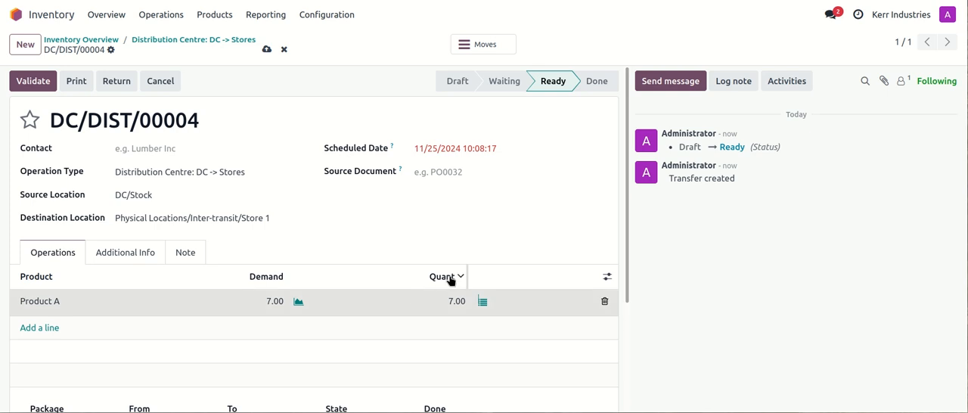
{"action": "left_click", "coordinate": [35, 83]}
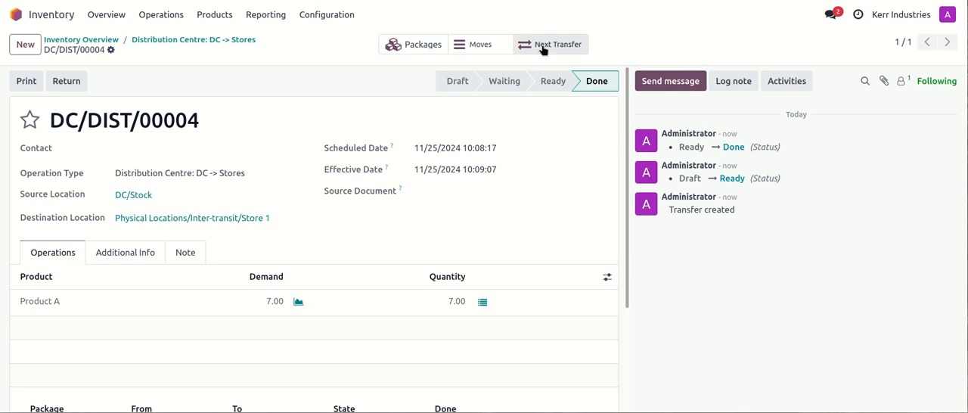
- Open the validated transfer's package BOX-005 and check its location and contents
{"action": "left_click", "coordinate": [409, 49]}
{"action": "left_click", "coordinate": [91, 88]}
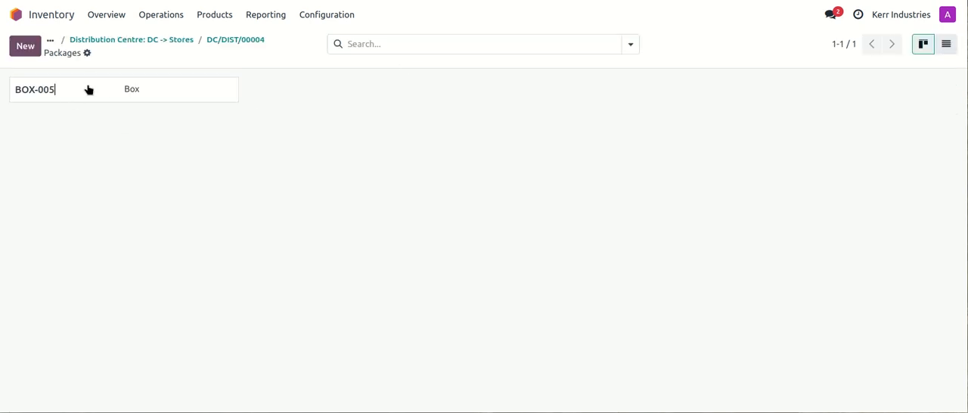
{"action": "left_click_drag", "start_coordinate": [106, 234], "coordinate": [280, 248]}
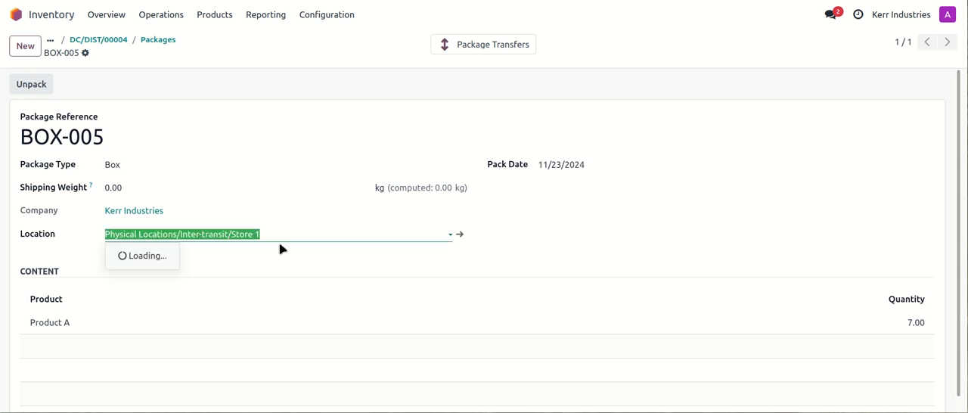
{"action": "left_click", "coordinate": [331, 62]}
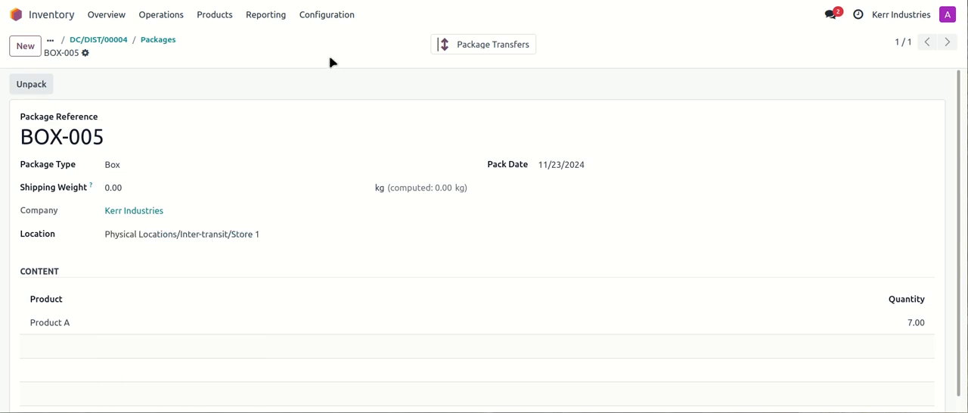
- Open the pending Store 1 receipt from the inventory overview, check its packages, and return to the receipt
{"action": "left_click", "coordinate": [110, 15]}
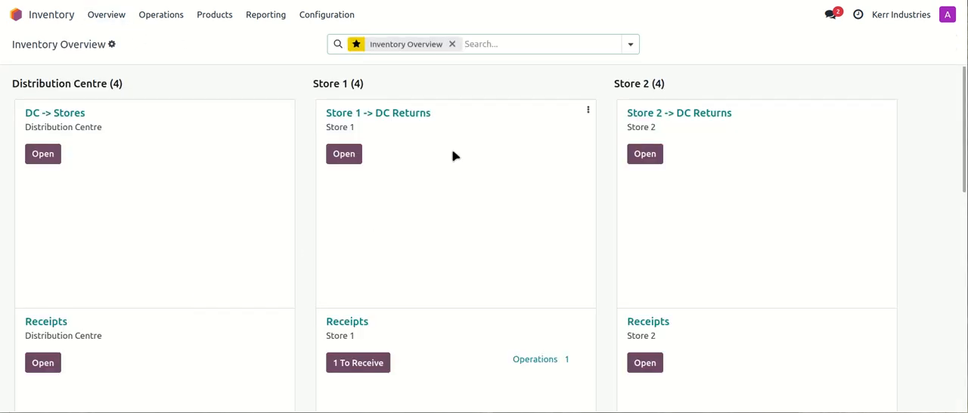
{"action": "scroll", "coordinate": [453, 156], "scroll_direction": "down", "scroll_amount": 2}
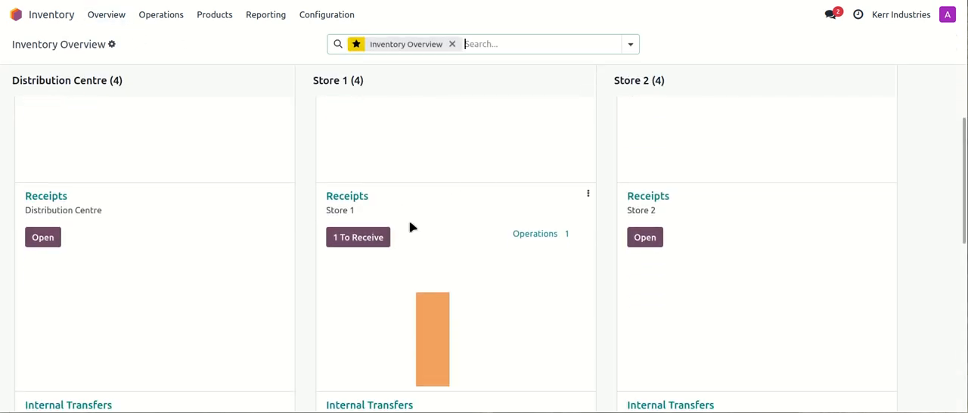
{"action": "left_click", "coordinate": [364, 243]}
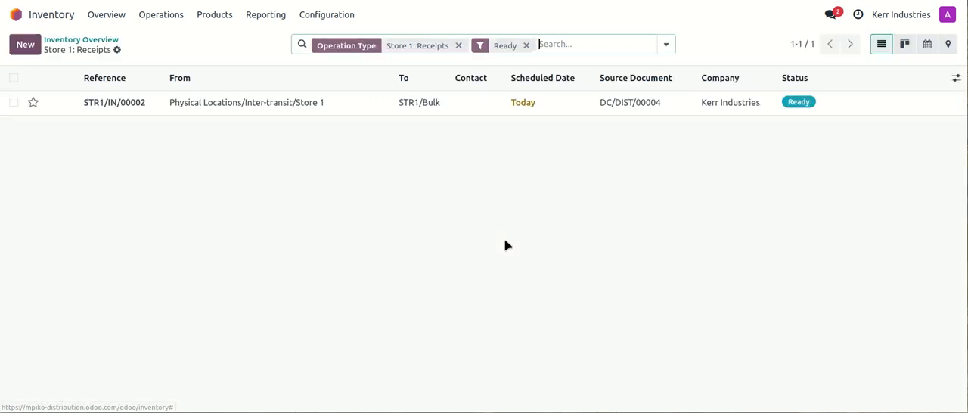
{"action": "left_click", "coordinate": [315, 114]}
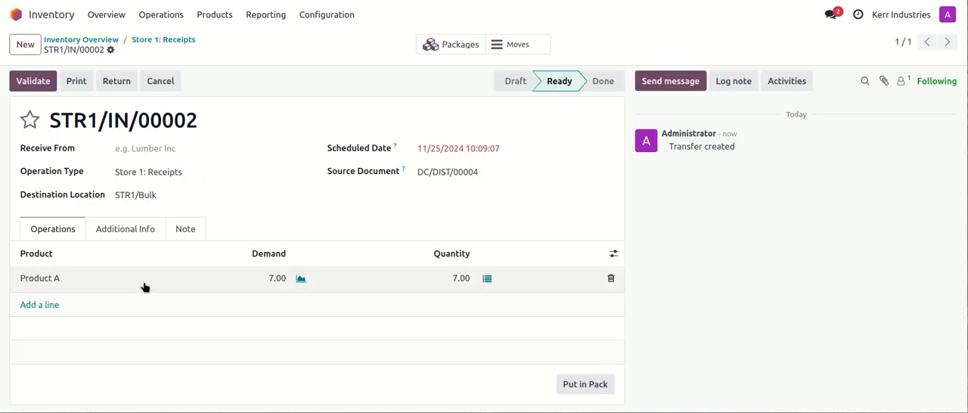
{"action": "left_click", "coordinate": [446, 46]}
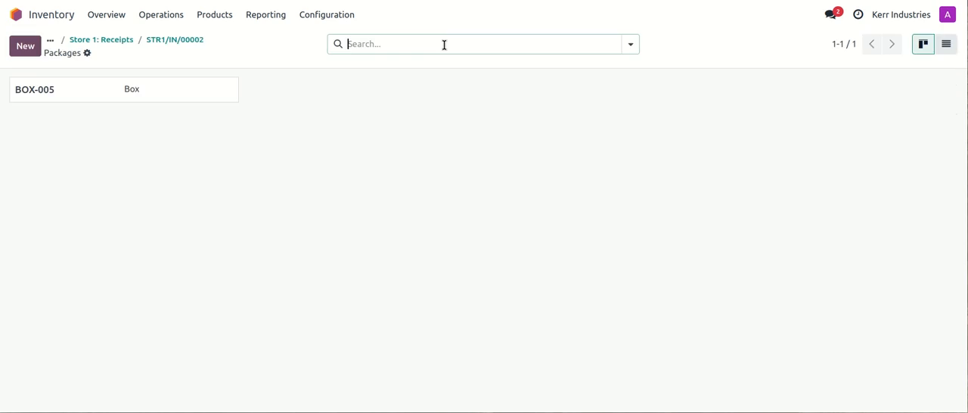
{"action": "left_click", "coordinate": [171, 43]}
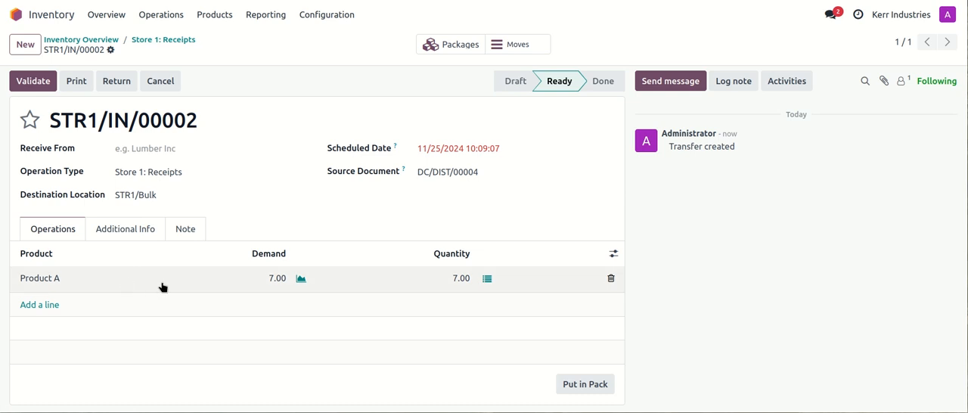
- Validate the Store 1 receipt and open the packages list to check where BOX-005 is located
{"action": "key", "text": "alt+v"}
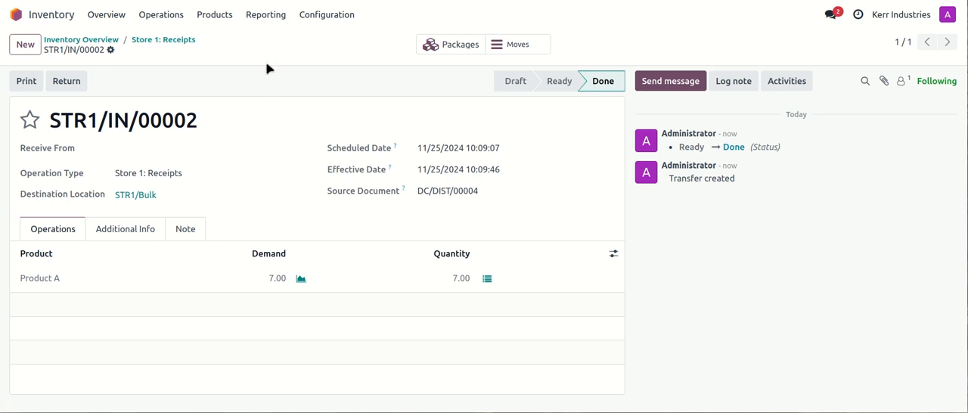
{"action": "left_click", "coordinate": [216, 15]}
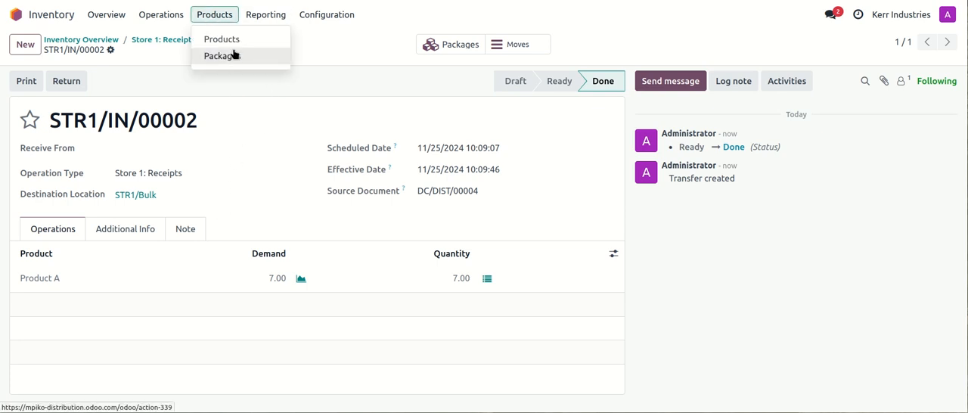
{"action": "left_click", "coordinate": [229, 63]}
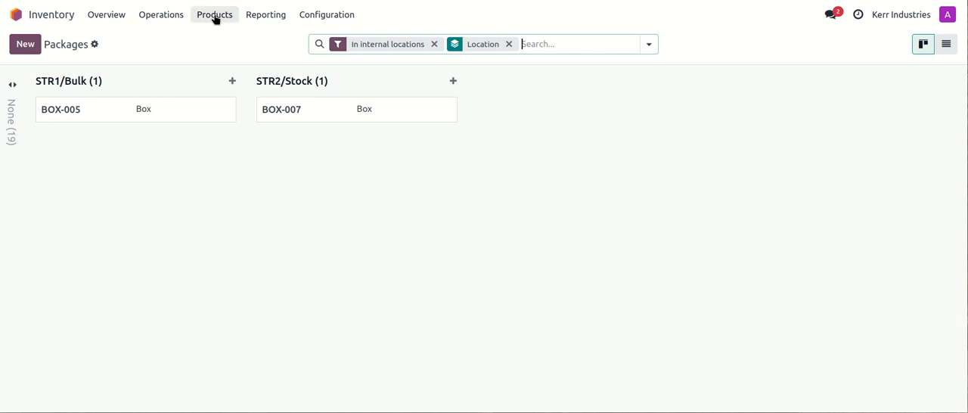
- Create a new Store 1 -> DC Returns transfer from the inventory overview and review its source and destination locations
{"action": "left_click", "coordinate": [107, 15]}
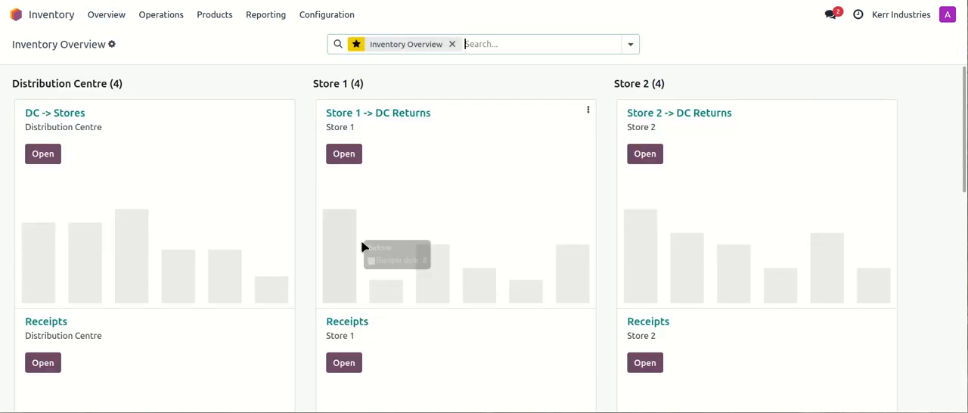
{"action": "left_click", "coordinate": [394, 114]}
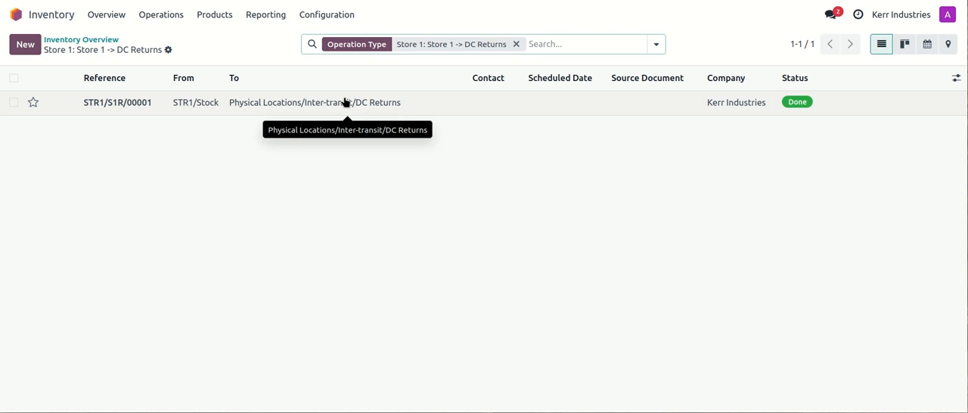
{"action": "left_click", "coordinate": [27, 44]}
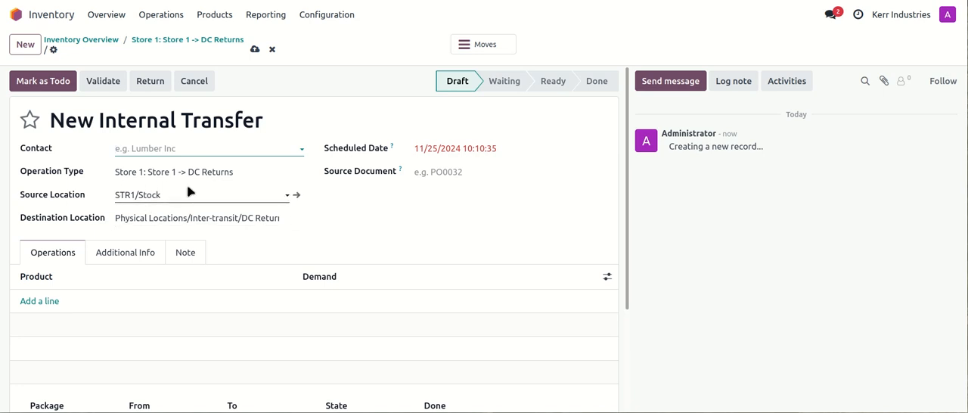
{"action": "scroll", "coordinate": [256, 192], "scroll_direction": "down", "scroll_amount": 2}
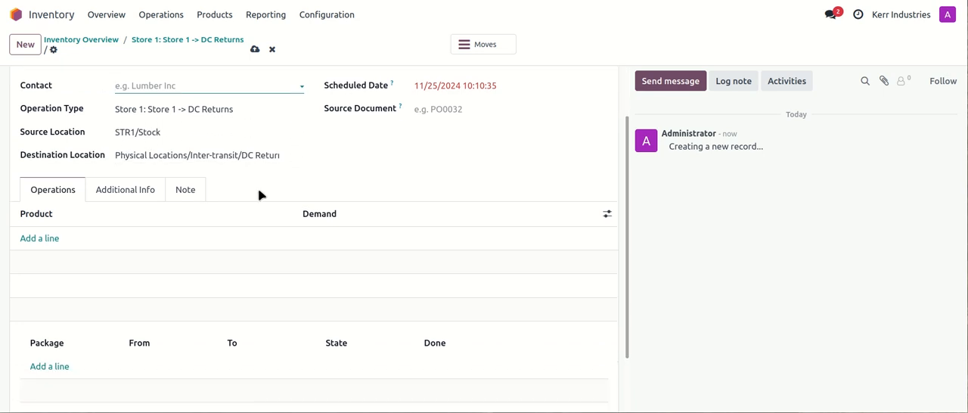
{"action": "scroll", "coordinate": [258, 195], "scroll_direction": "up", "scroll_amount": 2}
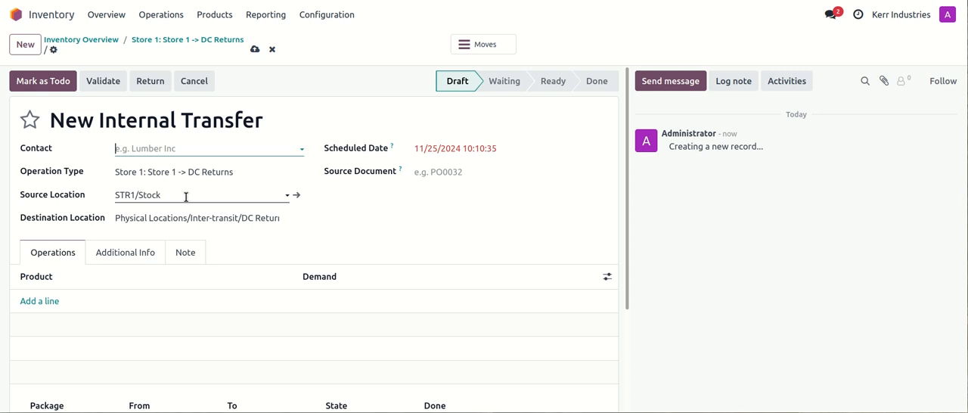
{"action": "scroll", "coordinate": [186, 196], "scroll_direction": "down", "scroll_amount": 2}
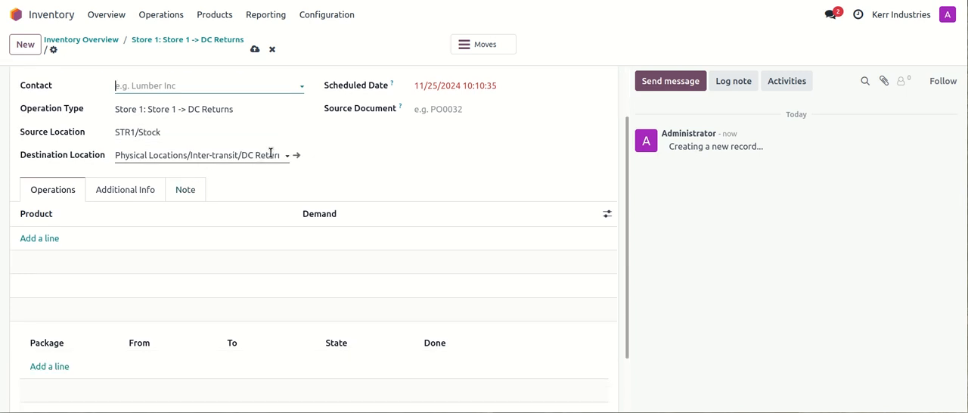
{"action": "scroll", "coordinate": [255, 195], "scroll_direction": "down", "scroll_amount": 2}
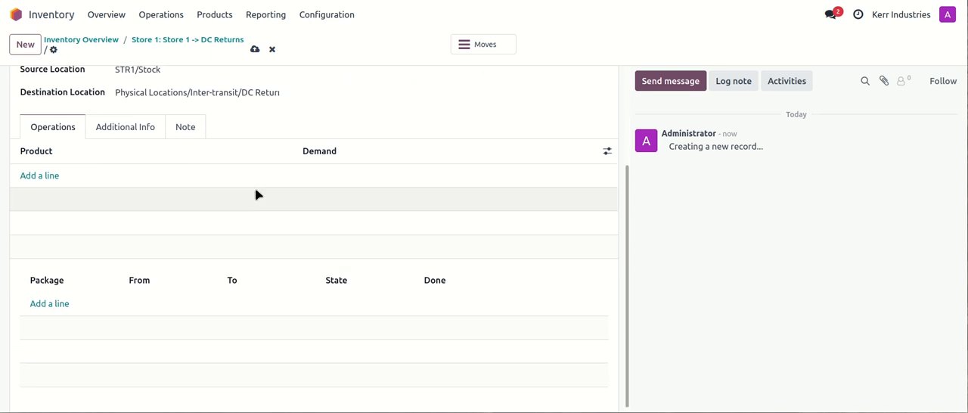
- Try to pick a package on a new package line, and change the transfer's source location to STR1/Bulk
{"action": "left_click", "coordinate": [56, 305]}
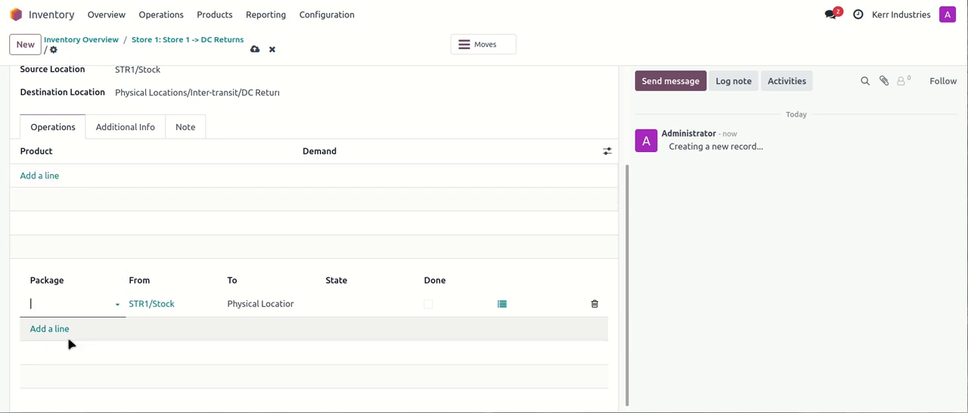
{"action": "left_click", "coordinate": [51, 308]}
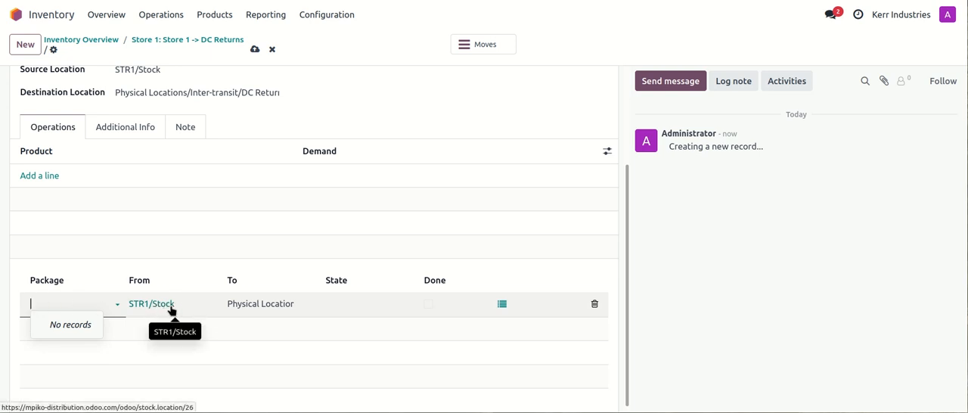
{"action": "scroll", "coordinate": [235, 262], "scroll_direction": "up", "scroll_amount": 3}
{"action": "left_click", "coordinate": [169, 194]}
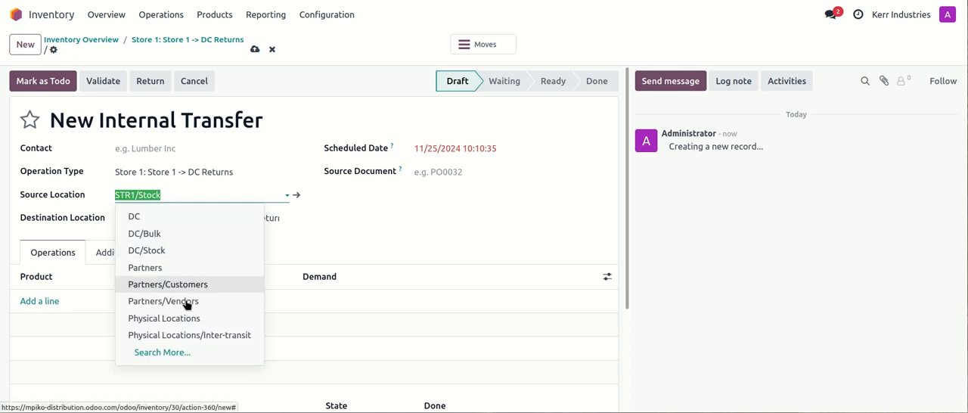
{"action": "left_click", "coordinate": [166, 195]}
{"action": "left_click_drag", "start_coordinate": [167, 195], "coordinate": [139, 195]}
{"action": "type", "text": "bul"}
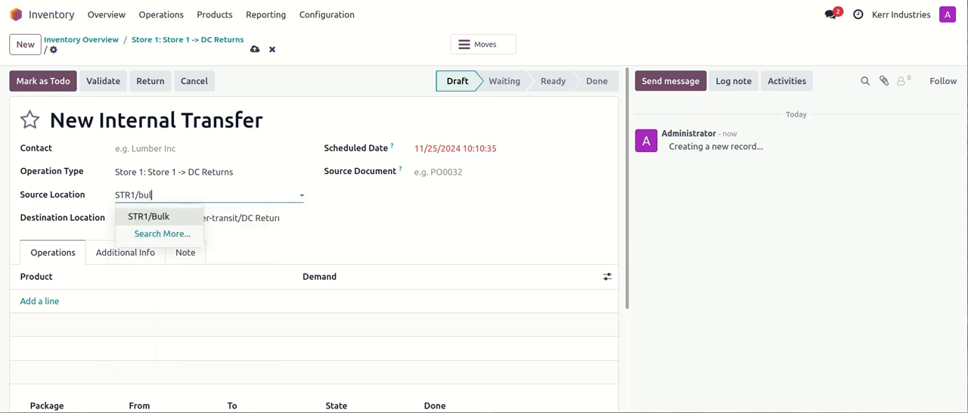
{"action": "left_click", "coordinate": [182, 221]}
- Delete the empty STR1/Stock package line and add a new line for package BOX-005
{"action": "scroll", "coordinate": [203, 231], "scroll_direction": "down", "scroll_amount": 2}
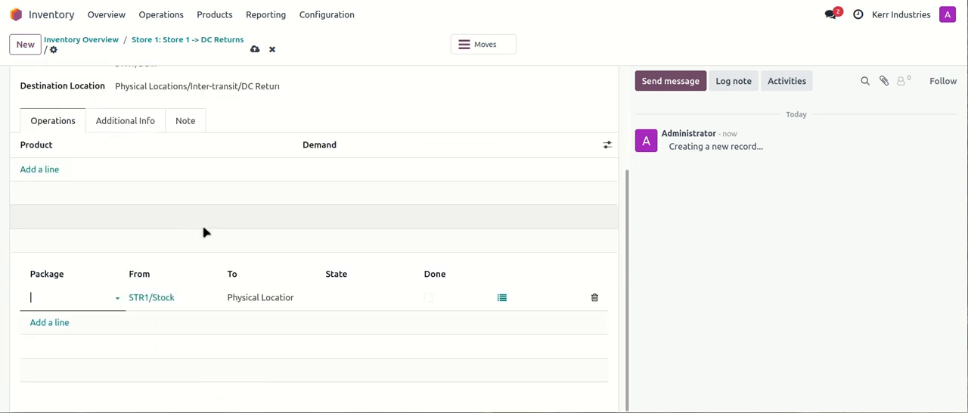
{"action": "scroll", "coordinate": [204, 232], "scroll_direction": "up", "scroll_amount": 2}
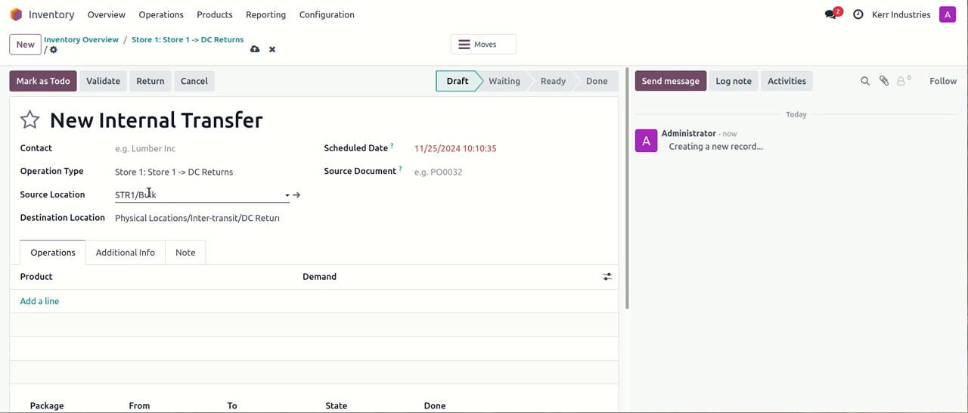
{"action": "scroll", "coordinate": [201, 196], "scroll_direction": "down", "scroll_amount": 2}
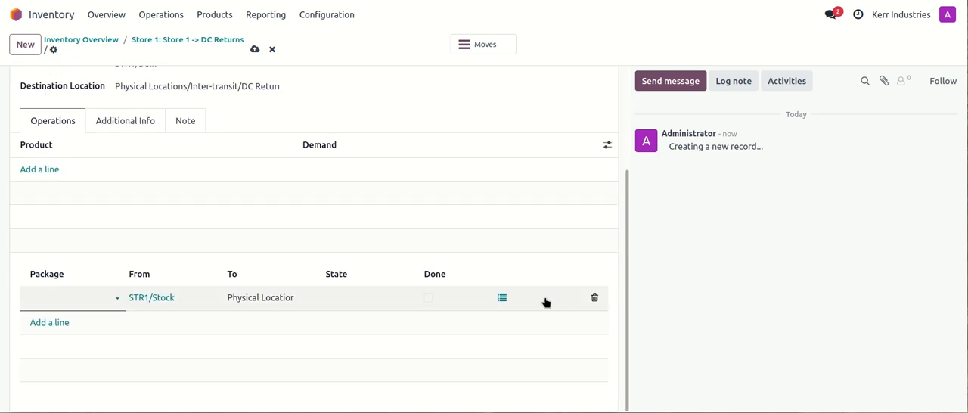
{"action": "left_click", "coordinate": [594, 298]}
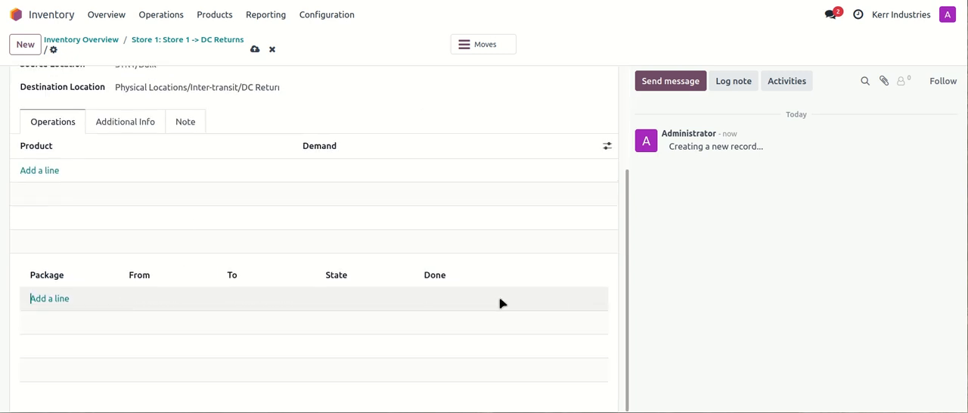
{"action": "left_click", "coordinate": [59, 299]}
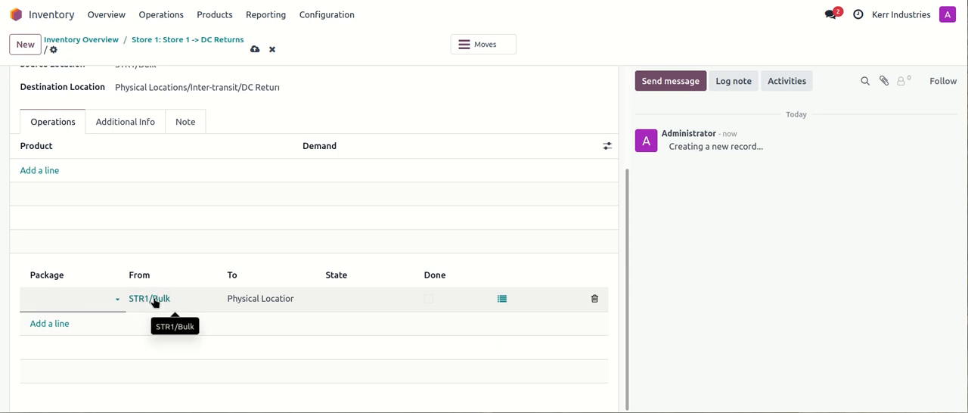
{"action": "left_click", "coordinate": [66, 300]}
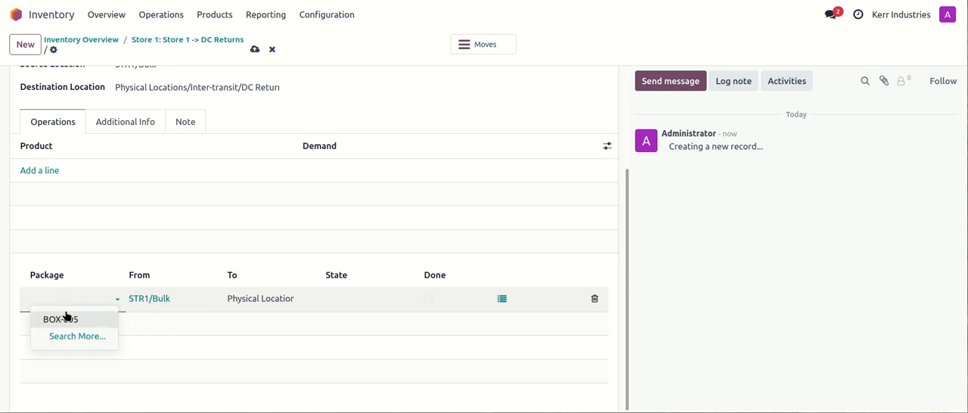
{"action": "left_click", "coordinate": [55, 320]}
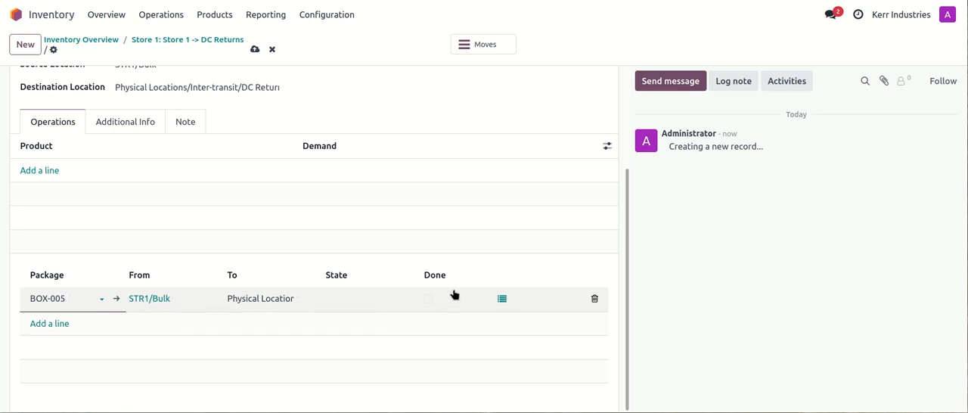
- Mark the DC return transfer as to do and validate it after checking its BOX-005 package line
{"action": "scroll", "coordinate": [454, 280], "scroll_direction": "up", "scroll_amount": 2}
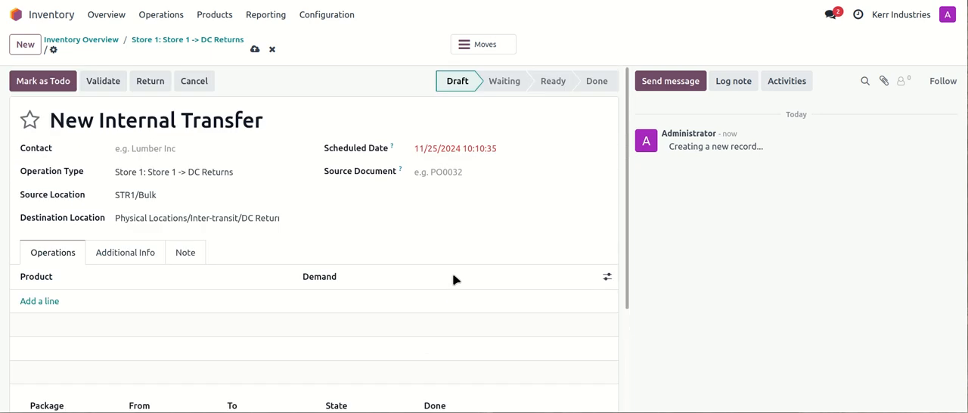
{"action": "left_click", "coordinate": [42, 81]}
{"action": "scroll", "coordinate": [423, 240], "scroll_direction": "down", "scroll_amount": 2}
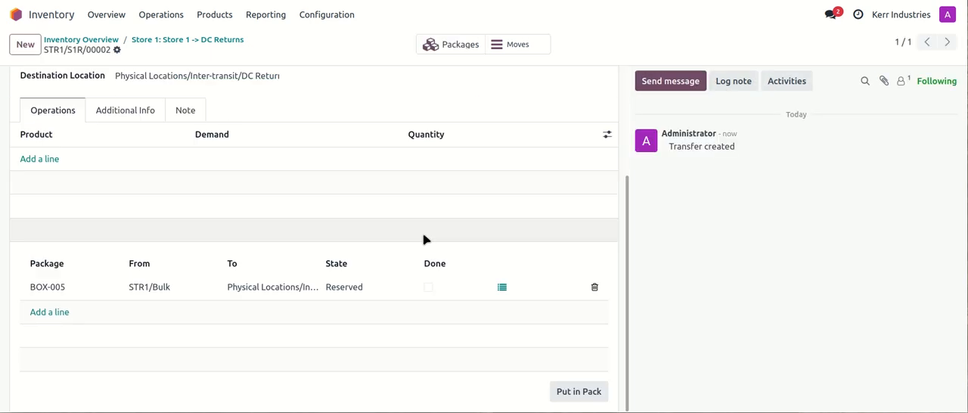
{"action": "scroll", "coordinate": [423, 240], "scroll_direction": "up", "scroll_amount": 2}
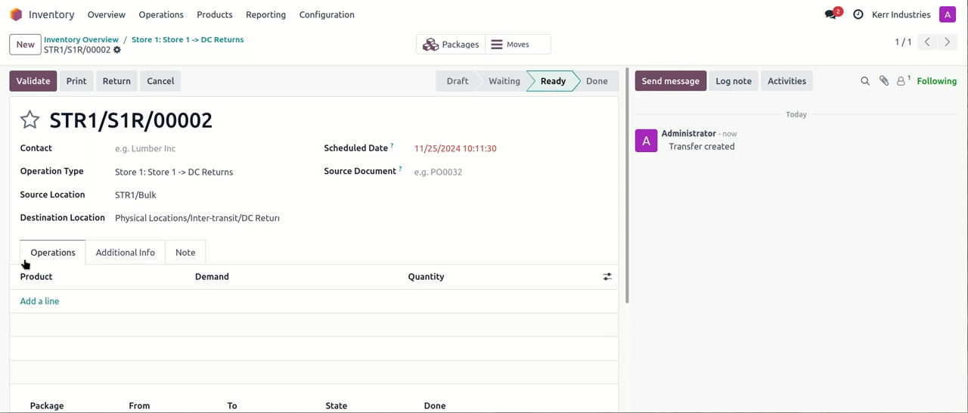
{"action": "scroll", "coordinate": [131, 295], "scroll_direction": "down", "scroll_amount": 1}
{"action": "scroll", "coordinate": [130, 294], "scroll_direction": "down", "scroll_amount": 2}
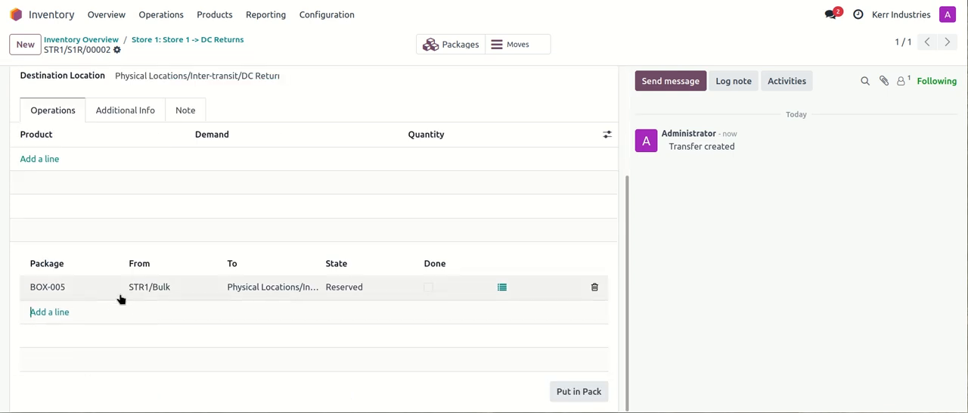
{"action": "scroll", "coordinate": [126, 298], "scroll_direction": "up", "scroll_amount": 2}
{"action": "left_click", "coordinate": [33, 81]}
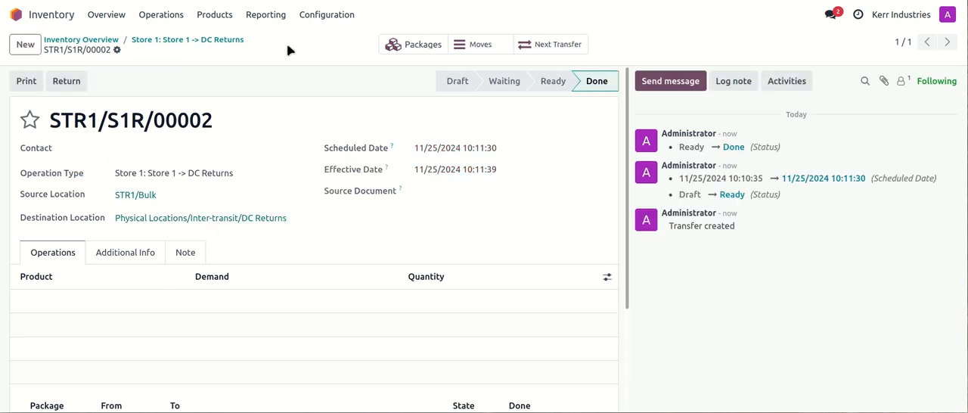
- Remove the internal locations filter from the packages list and open BOX-005 to check its location and contents
{"action": "left_click", "coordinate": [212, 26]}
{"action": "left_click", "coordinate": [218, 60]}
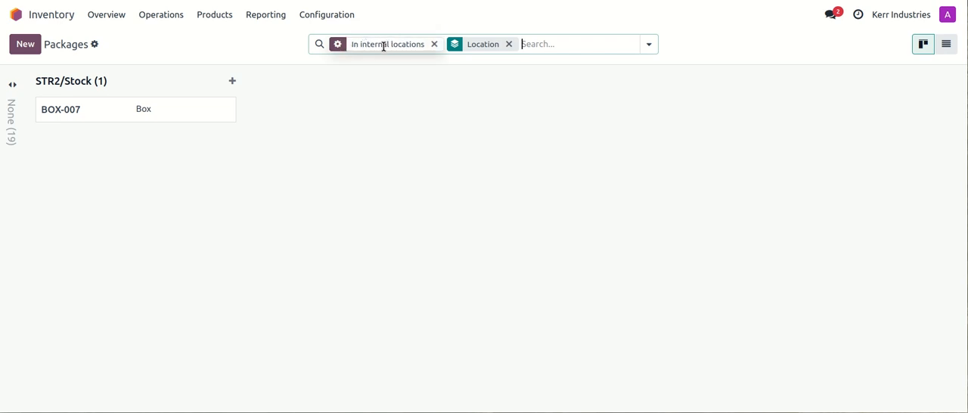
{"action": "left_click", "coordinate": [434, 45]}
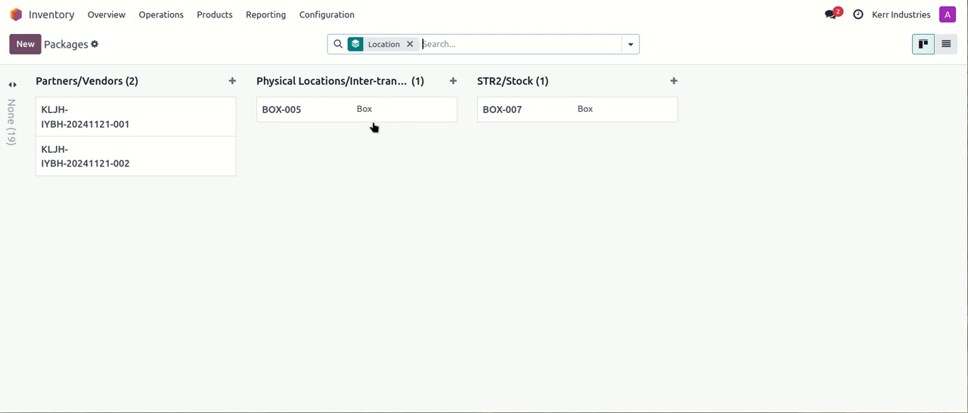
{"action": "left_click", "coordinate": [313, 110]}
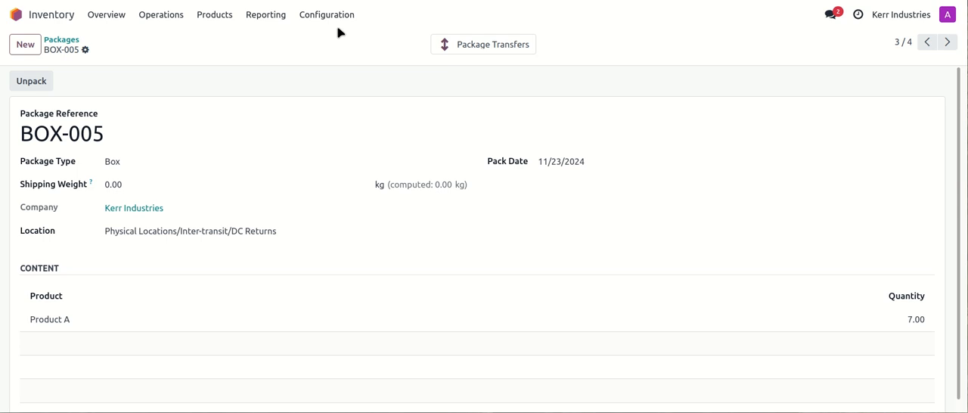
- Open the pending Distribution Centre receipt from the inventory overview, check its packages, and return to the receipt
{"action": "left_click", "coordinate": [106, 14]}
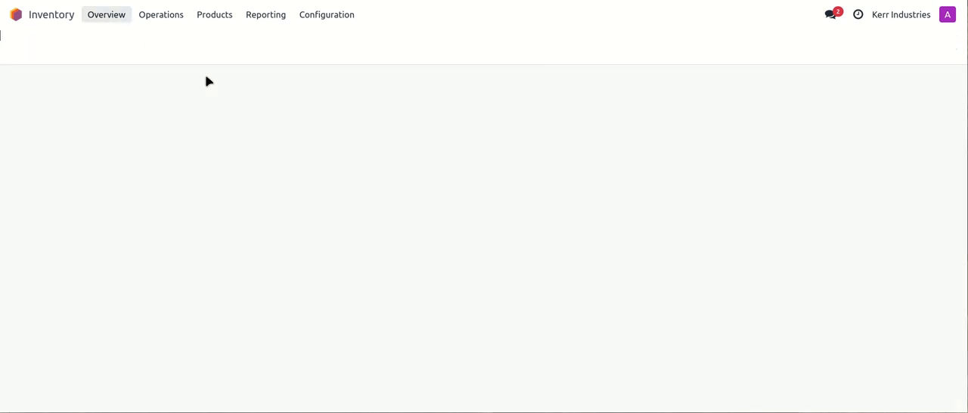
{"action": "scroll", "coordinate": [216, 112], "scroll_direction": "down", "scroll_amount": 2}
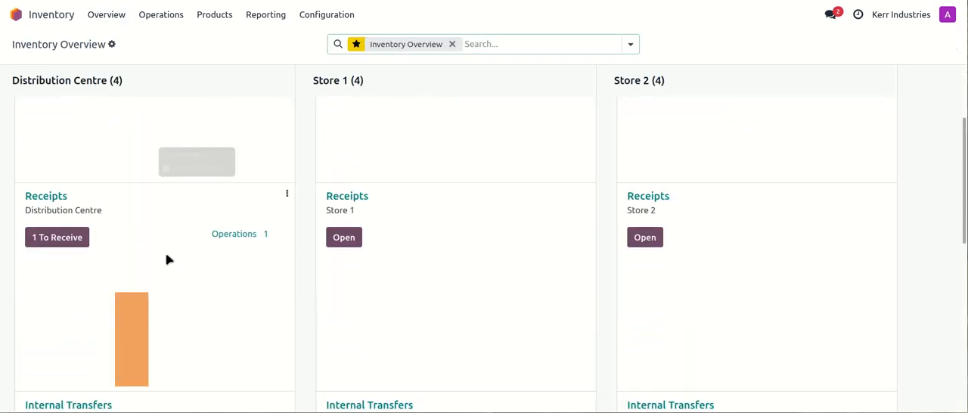
{"action": "left_click", "coordinate": [65, 240]}
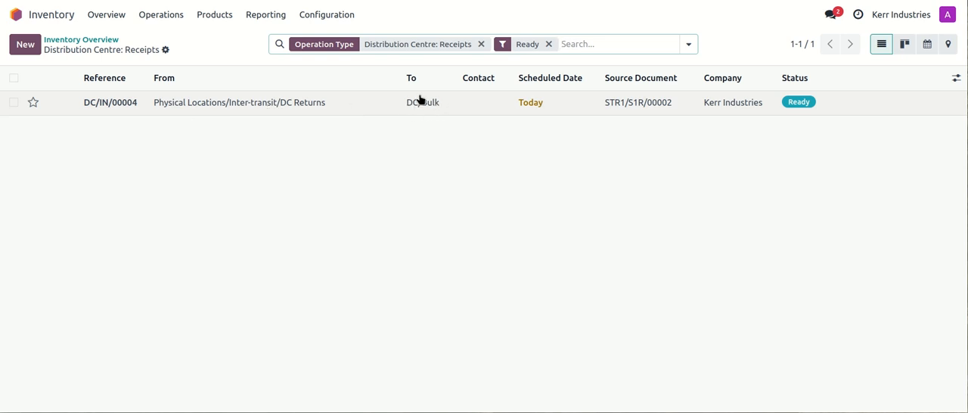
{"action": "left_click", "coordinate": [249, 105]}
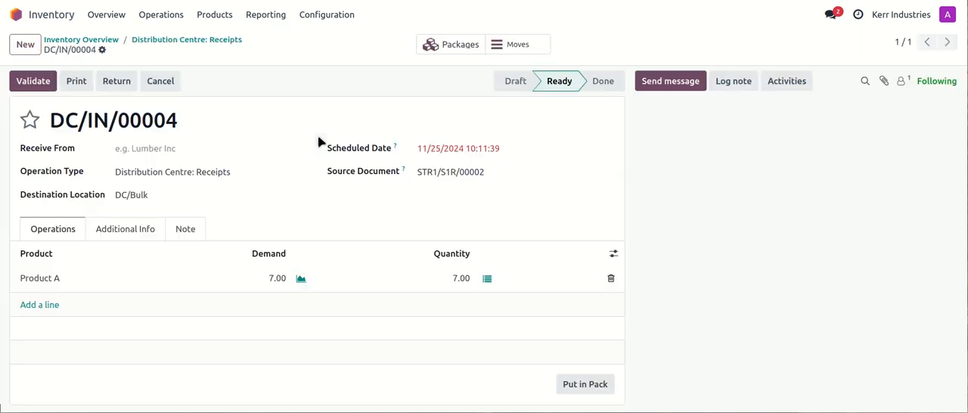
{"action": "left_click", "coordinate": [452, 45]}
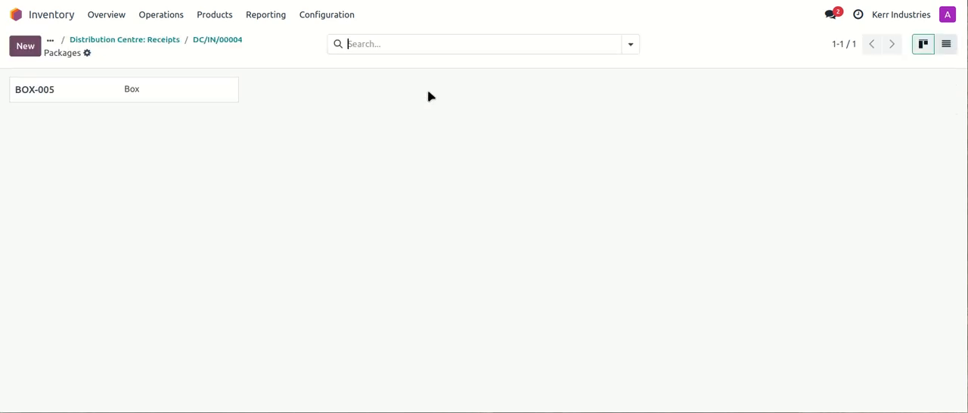
{"action": "left_click", "coordinate": [200, 40]}
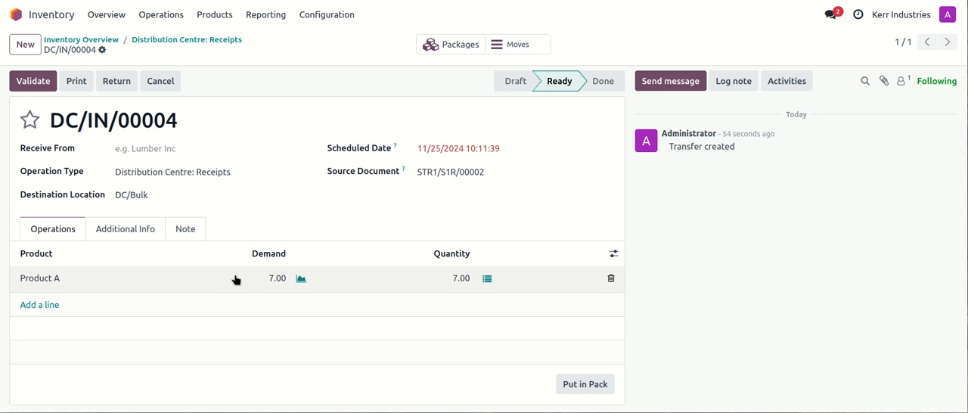
- Validate the Distribution Centre receipt DC/IN/00004 and return to the inventory overview
{"action": "left_click", "coordinate": [32, 81]}
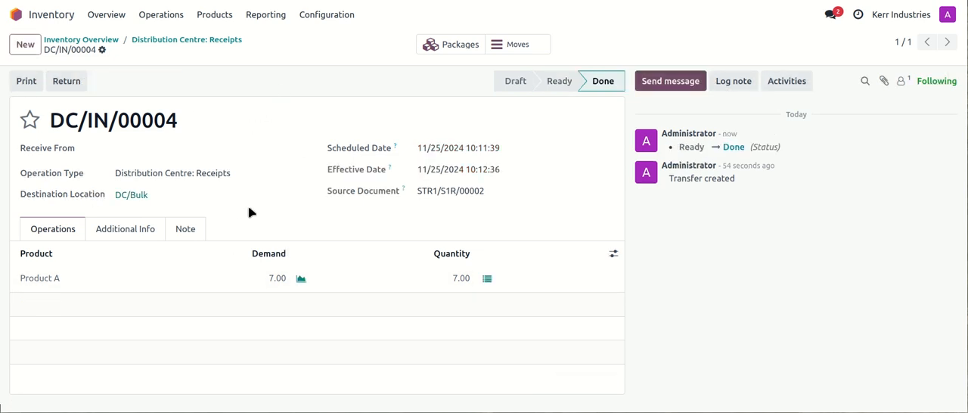
{"action": "left_click", "coordinate": [151, 41]}
{"action": "left_click", "coordinate": [101, 40]}
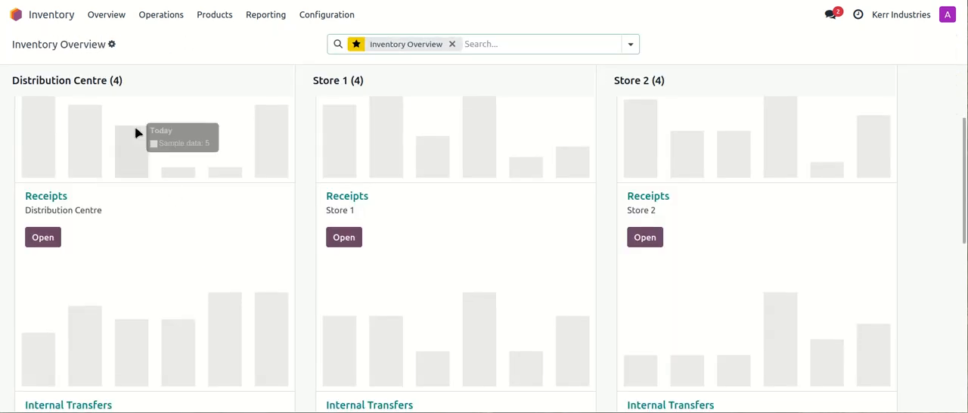
{"action": "scroll", "coordinate": [240, 169], "scroll_direction": "up", "scroll_amount": 2}
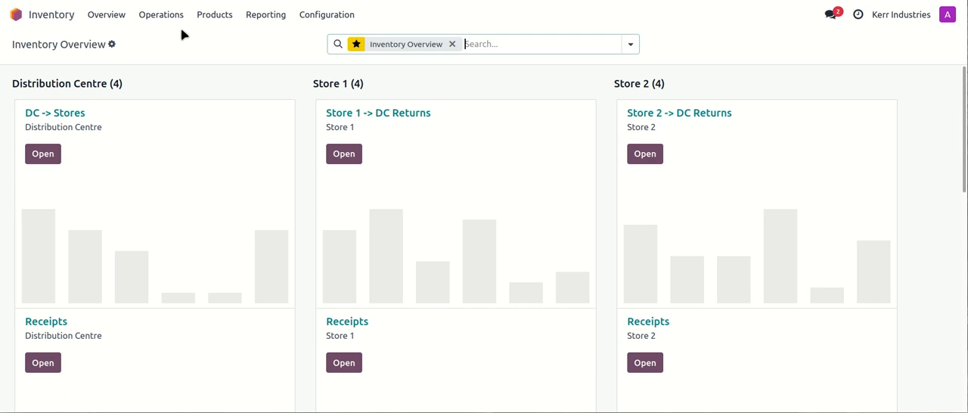
- Open package BOX-005 from the packages list to check its current location and contents
{"action": "left_click", "coordinate": [211, 14]}
{"action": "left_click", "coordinate": [212, 55]}
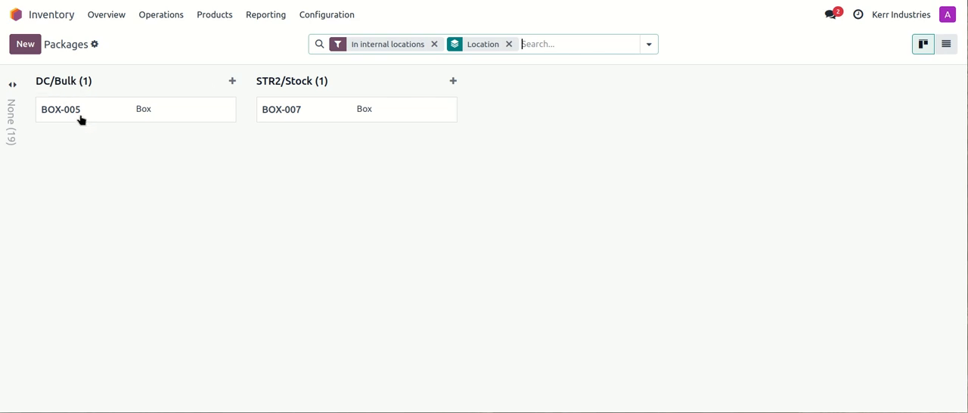
{"action": "left_click", "coordinate": [99, 118]}
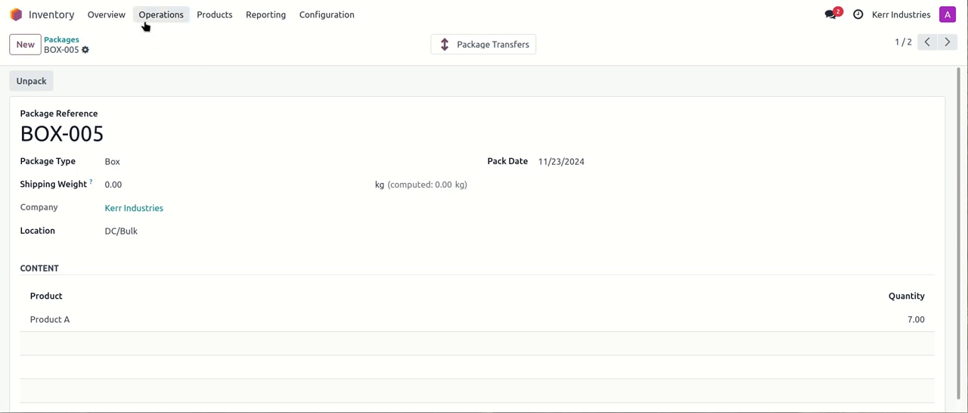
- Open the DC -> Stores transfer DC/DIST/00003 from the inventory overview and examine its locations, product lines and package list
{"action": "left_click", "coordinate": [114, 22]}
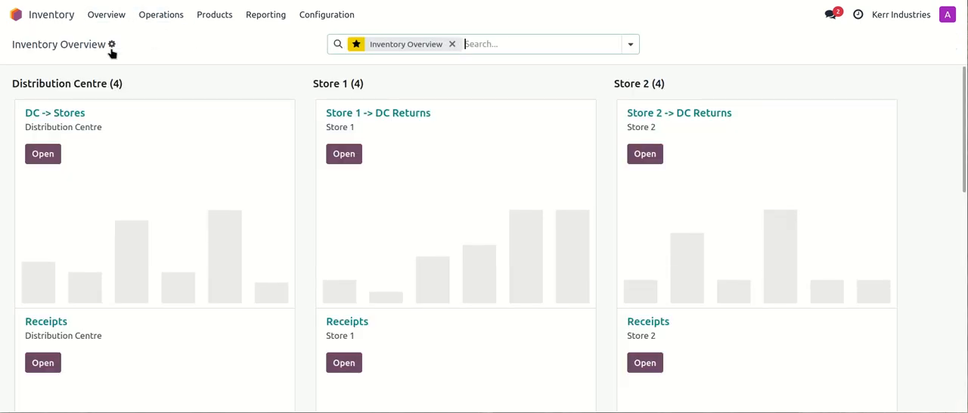
{"action": "scroll", "coordinate": [178, 191], "scroll_direction": "down", "scroll_amount": 1}
{"action": "scroll", "coordinate": [180, 189], "scroll_direction": "up", "scroll_amount": 1}
{"action": "left_click", "coordinate": [66, 113]}
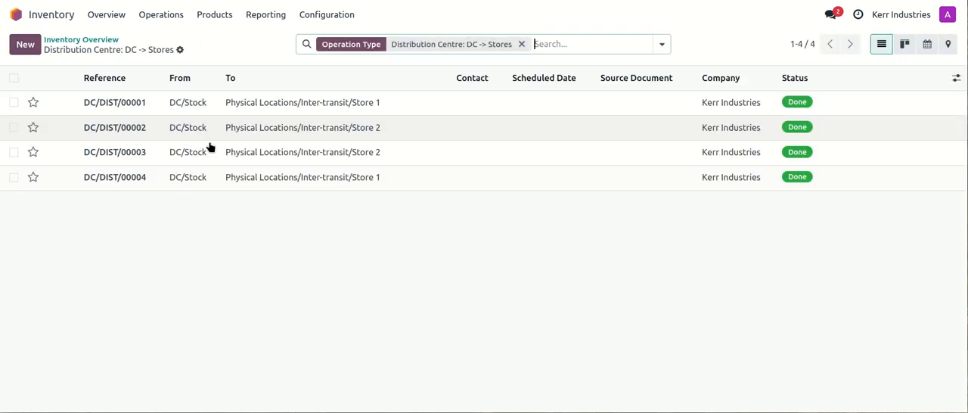
{"action": "left_click", "coordinate": [214, 154]}
{"action": "scroll", "coordinate": [221, 275], "scroll_direction": "down", "scroll_amount": 3}
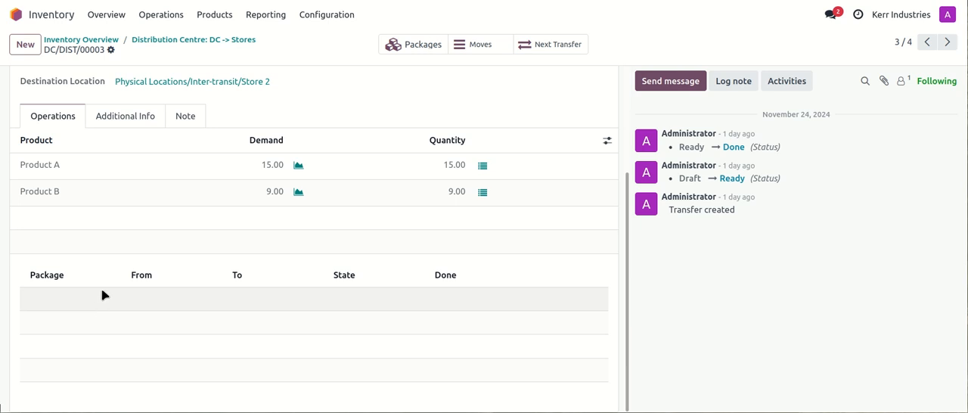
{"action": "scroll", "coordinate": [103, 295], "scroll_direction": "up", "scroll_amount": 3}
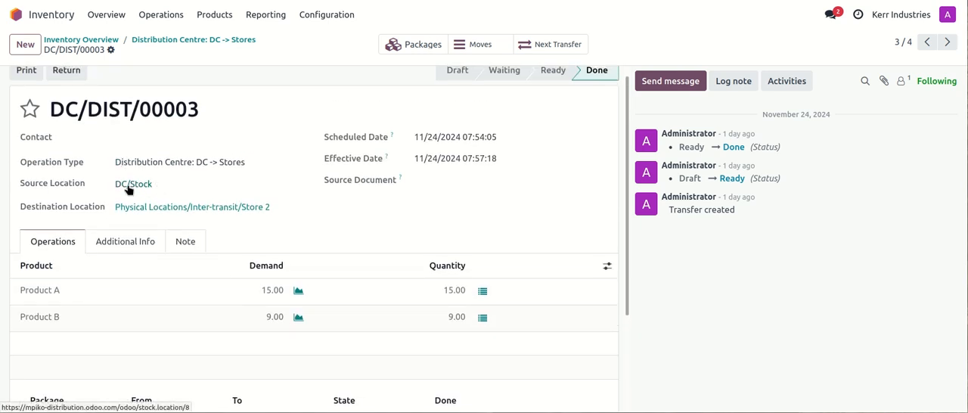
{"action": "scroll", "coordinate": [177, 191], "scroll_direction": "down", "scroll_amount": 3}
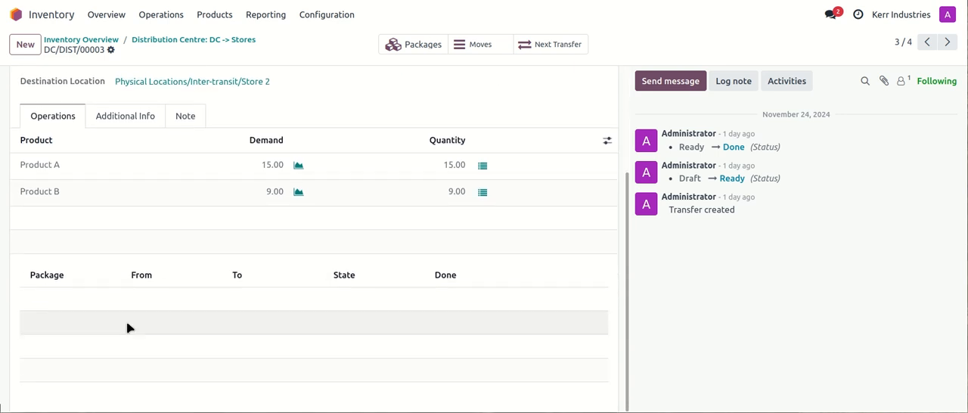
{"action": "scroll", "coordinate": [136, 317], "scroll_direction": "up", "scroll_amount": 3}
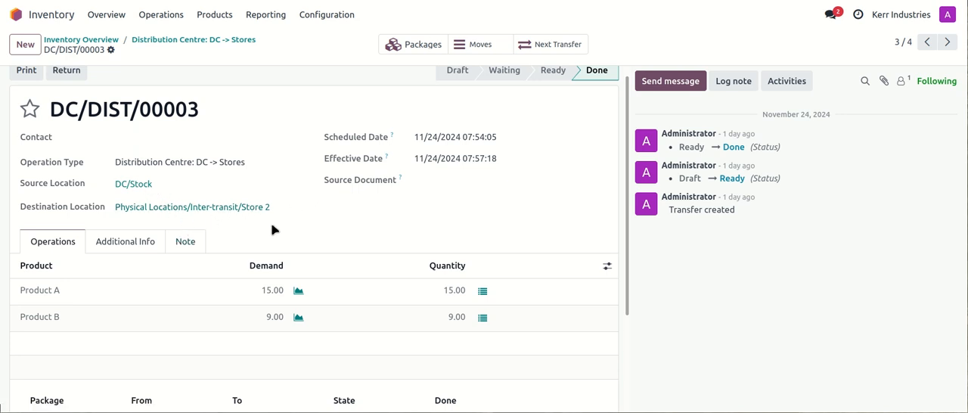
{"action": "scroll", "coordinate": [234, 246], "scroll_direction": "down", "scroll_amount": 2}
{"action": "scroll", "coordinate": [236, 245], "scroll_direction": "up", "scroll_amount": 2}
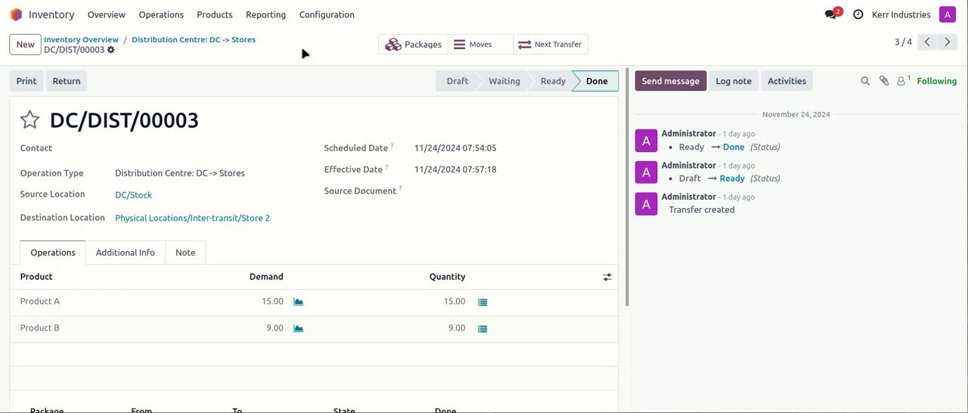
- Leave the transfer for the inventory overview and go to the home screen listing all apps
{"action": "left_click", "coordinate": [75, 38]}
{"action": "left_click", "coordinate": [88, 15]}
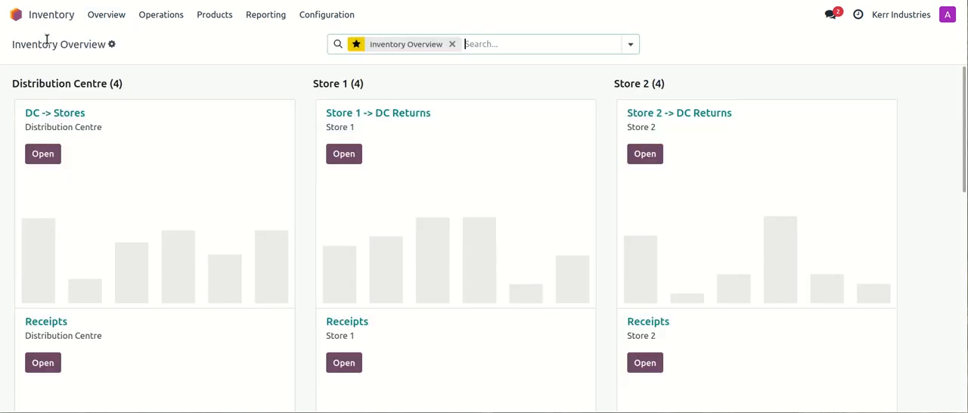
{"action": "left_click", "coordinate": [18, 14]}
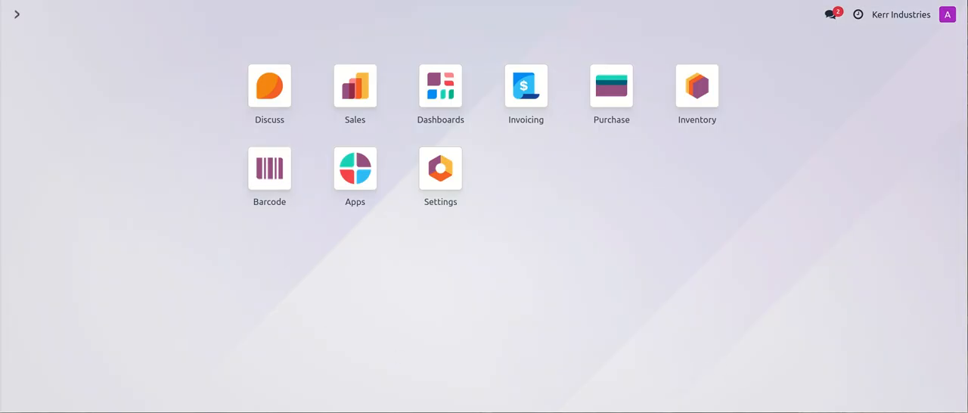